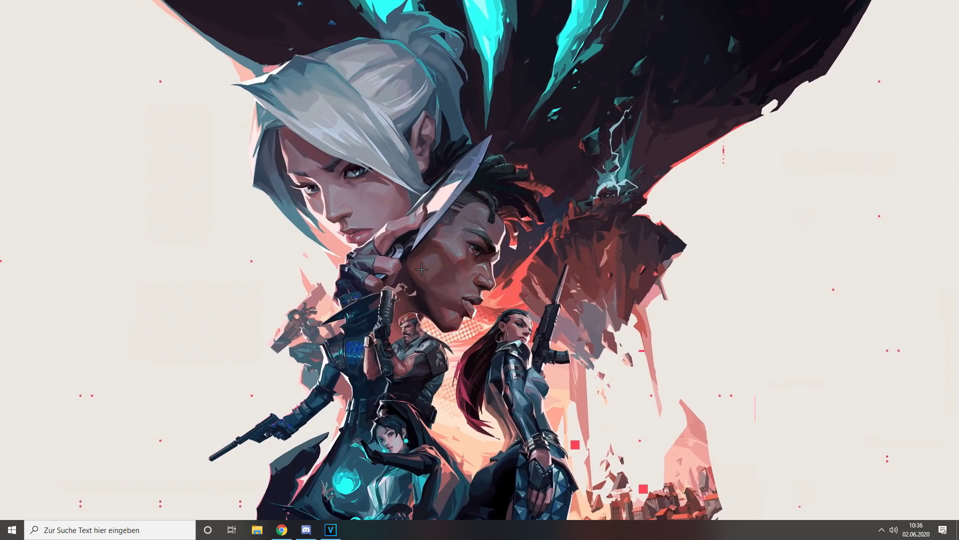
Open NVIDIA Systemsteuerung from the desktop shortcut menu and maximize its window.
{"action": "right_click", "coordinate": [422, 268]}
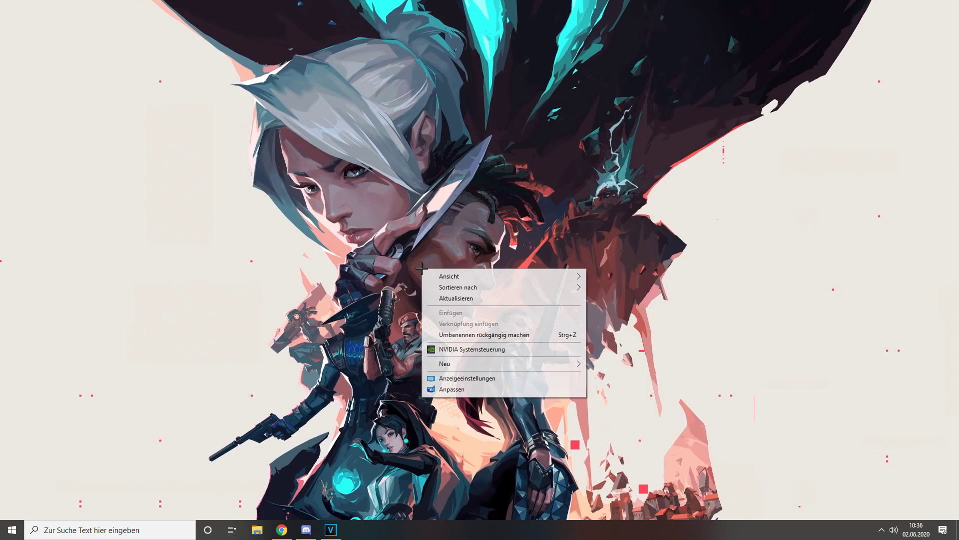
{"action": "left_click", "coordinate": [458, 349]}
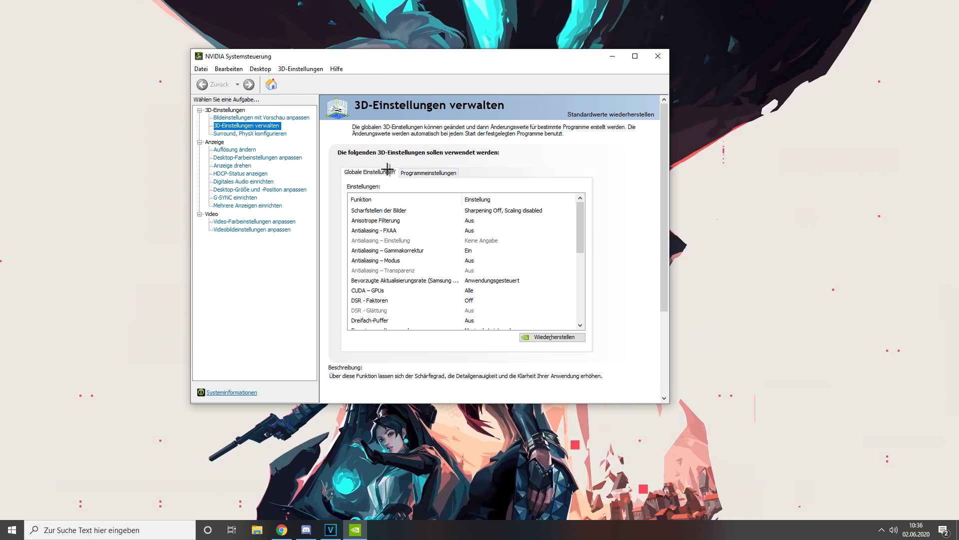
{"action": "left_click_drag", "start_coordinate": [486, 57], "coordinate": [547, 0]}
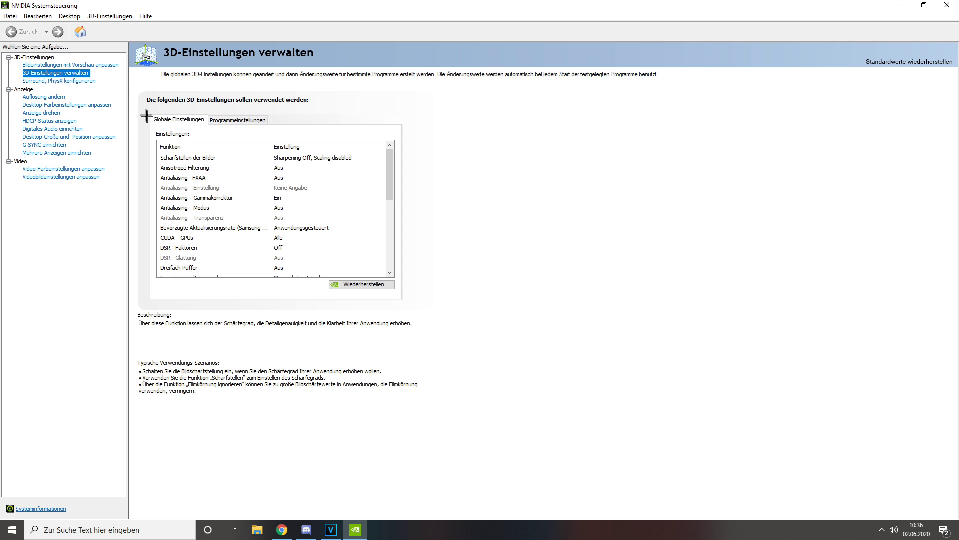
Show Programmeinstellungen for VALORANT, cancelling the add since it is already listed.
{"action": "left_click", "coordinate": [245, 121]}
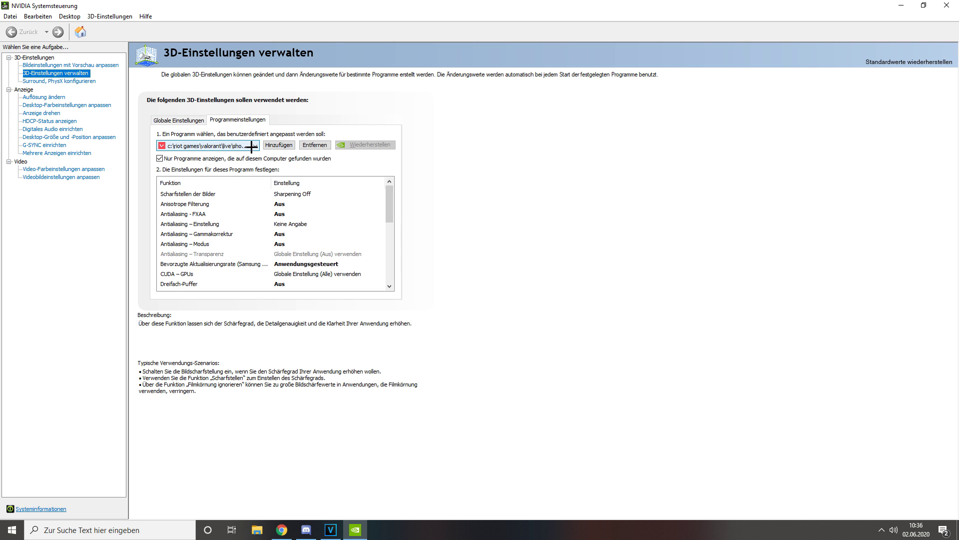
{"action": "left_click", "coordinate": [275, 145]}
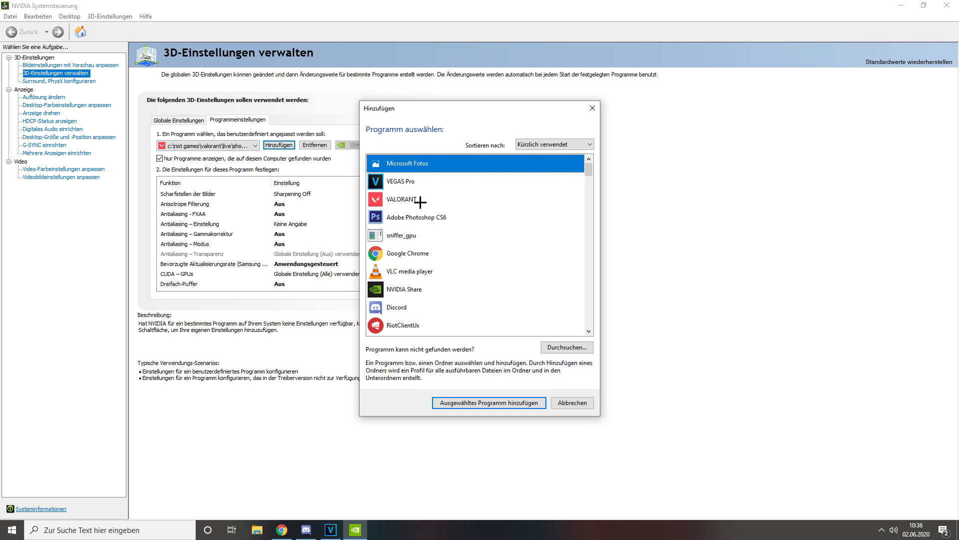
{"action": "left_click", "coordinate": [421, 200]}
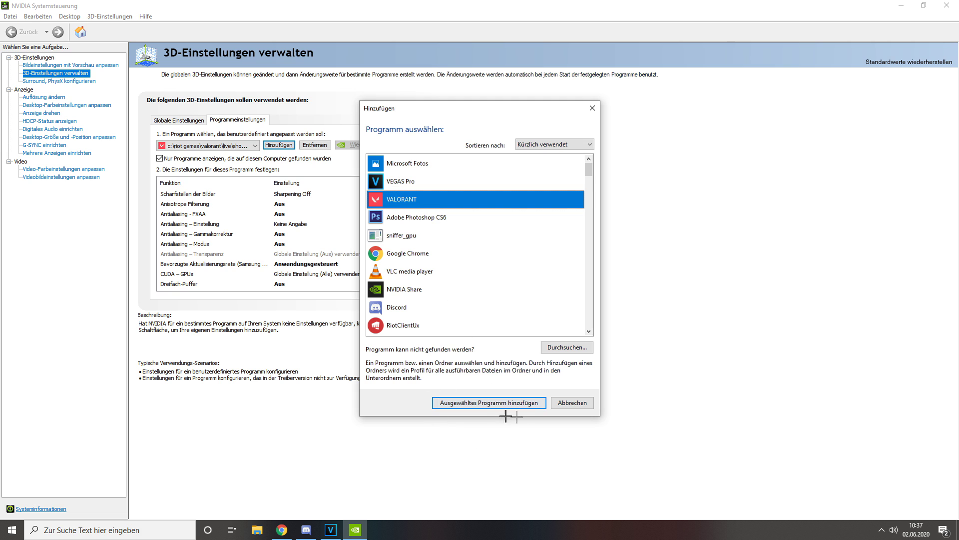
{"action": "left_click", "coordinate": [578, 404]}
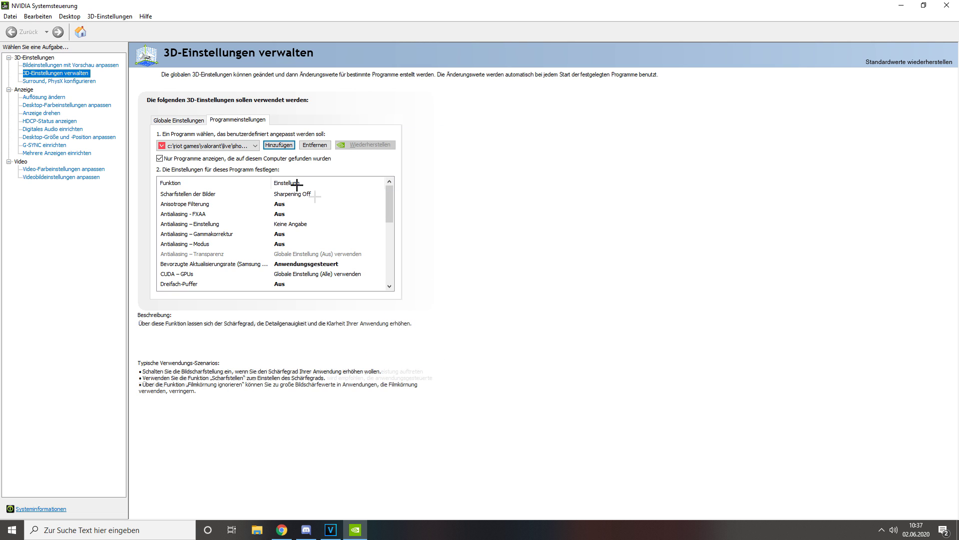
{"action": "left_click", "coordinate": [234, 146]}
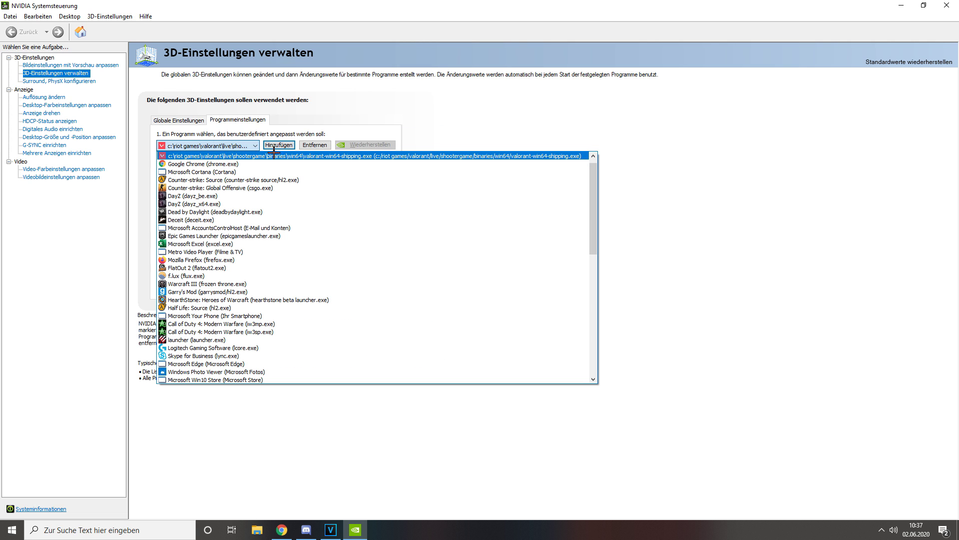
{"action": "left_click", "coordinate": [262, 157]}
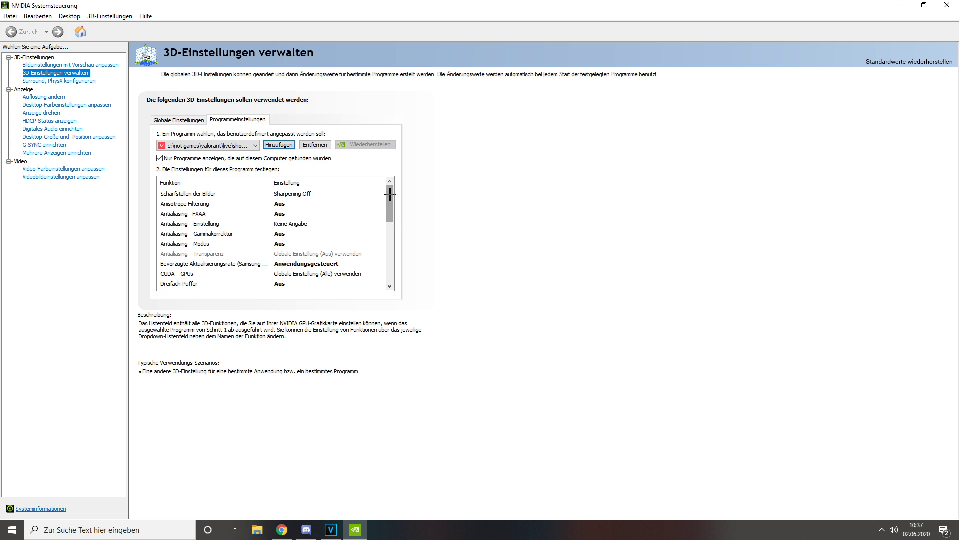
{"action": "left_click_drag", "start_coordinate": [390, 194], "coordinate": [389, 194]}
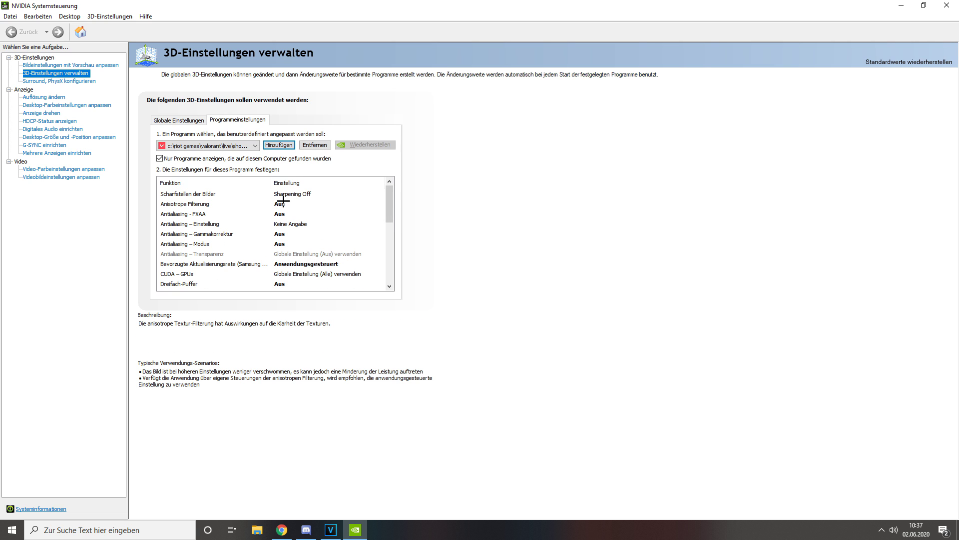
{"action": "mouse_move", "coordinate": [390, 200]}
{"action": "left_mouse_down"}
{"action": "mouse_move", "coordinate": [390, 249]}
{"action": "mouse_move", "coordinate": [394, 197]}
{"action": "left_mouse_up"}
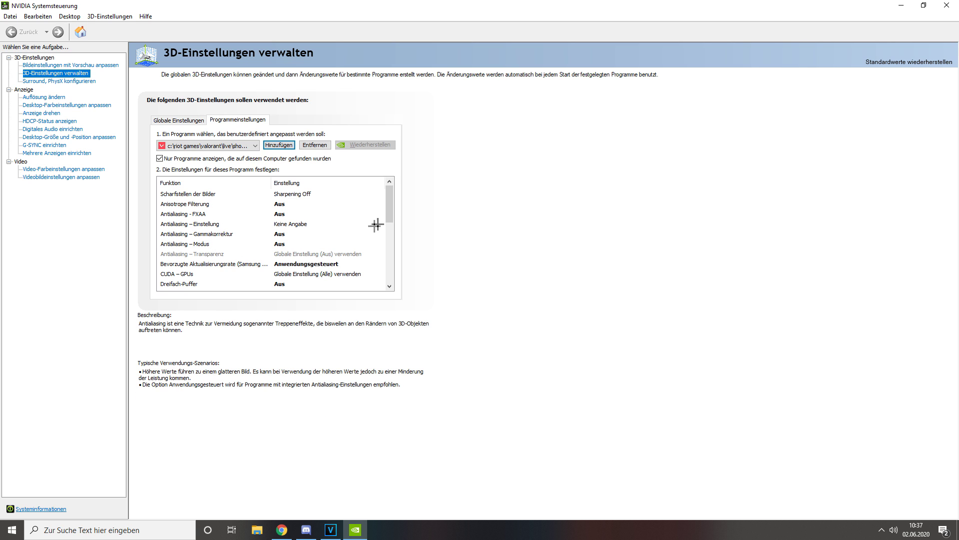
{"action": "left_click_drag", "start_coordinate": [389, 205], "coordinate": [389, 218]}
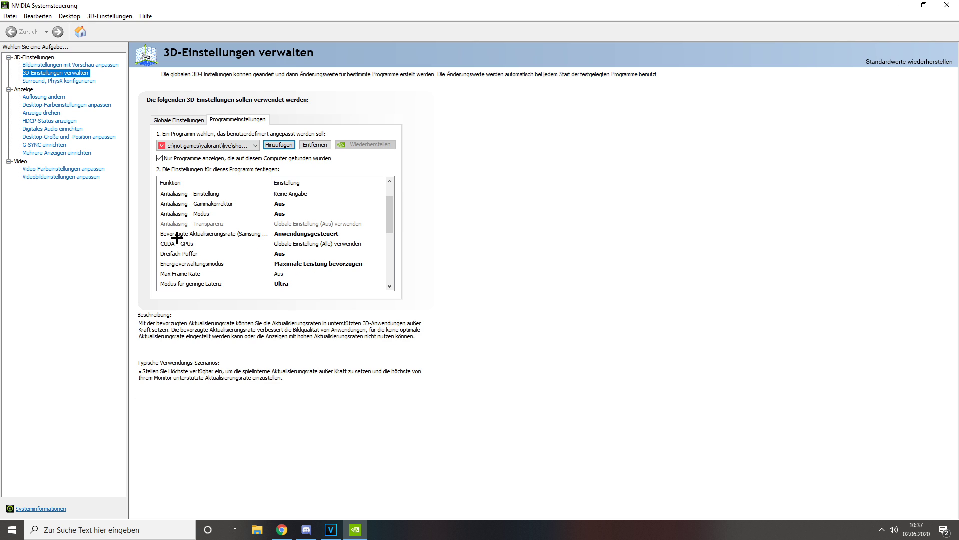
{"action": "left_click", "coordinate": [340, 235]}
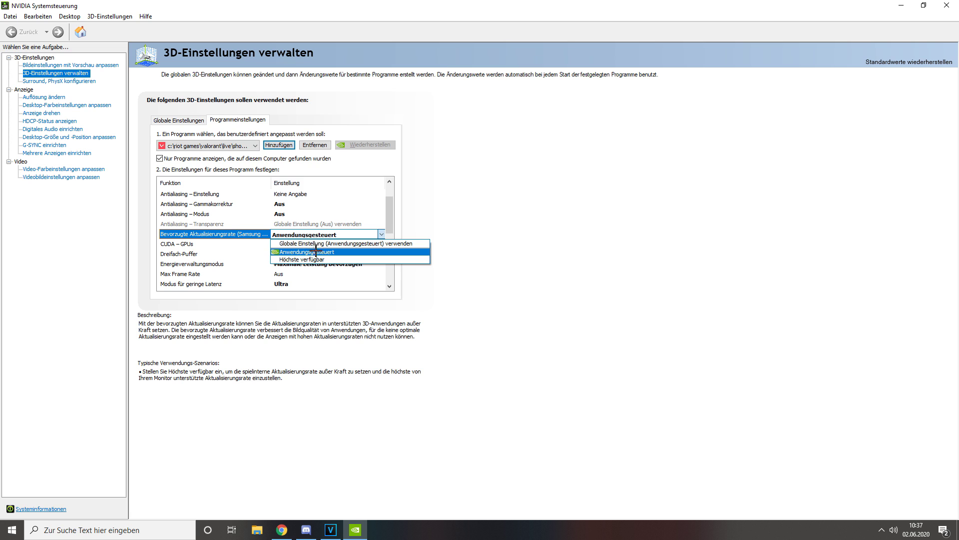
{"action": "left_click", "coordinate": [378, 235]}
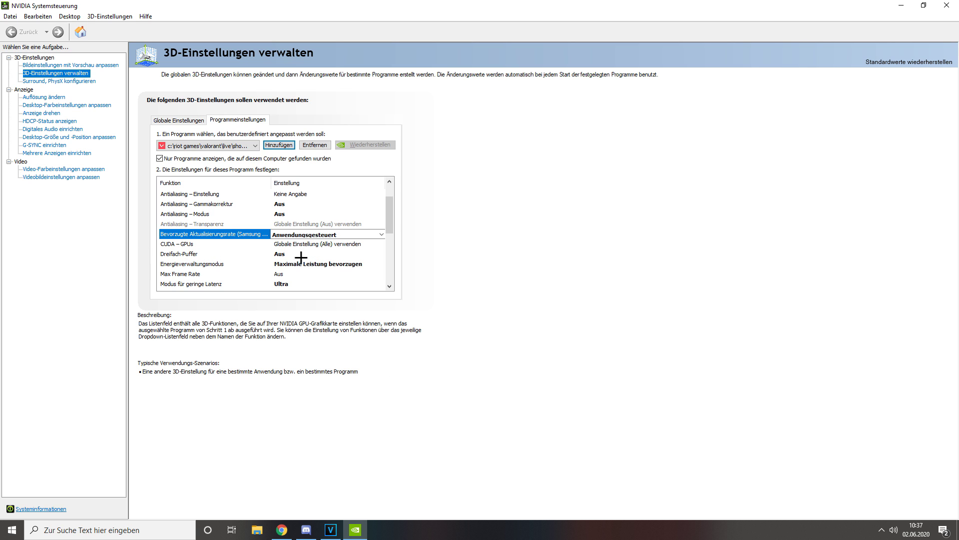
{"action": "scroll", "coordinate": [392, 216], "scroll_direction": "down", "scroll_amount": 1}
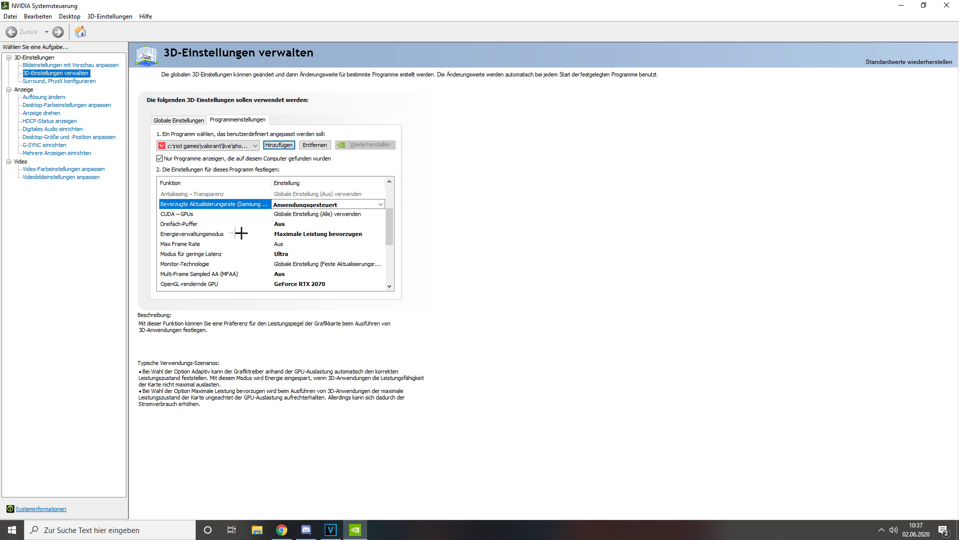
Set power management to Maximale Leistung bevorzugen, low latency to Ultra, OpenGL GPU to GeForce RTX 2070.
{"action": "left_click", "coordinate": [359, 236]}
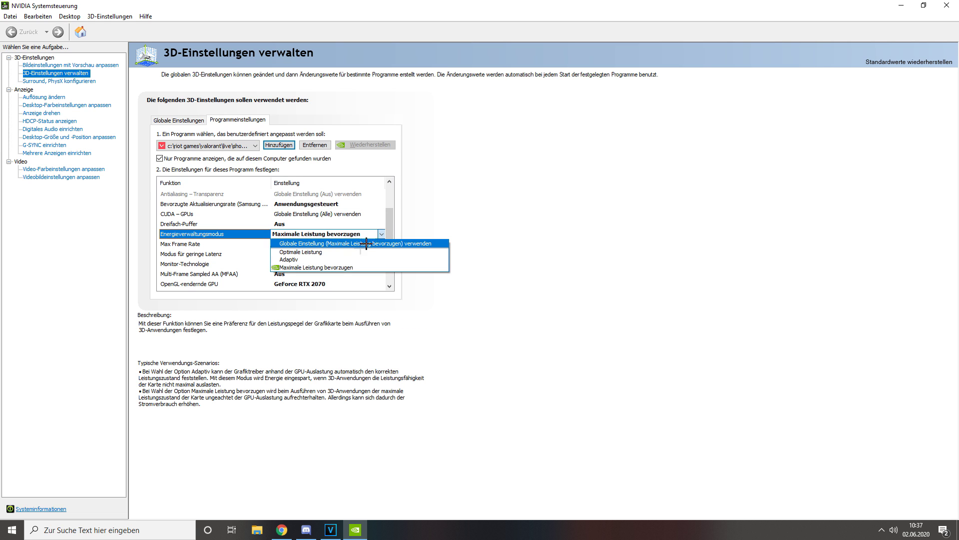
{"action": "left_click", "coordinate": [402, 267]}
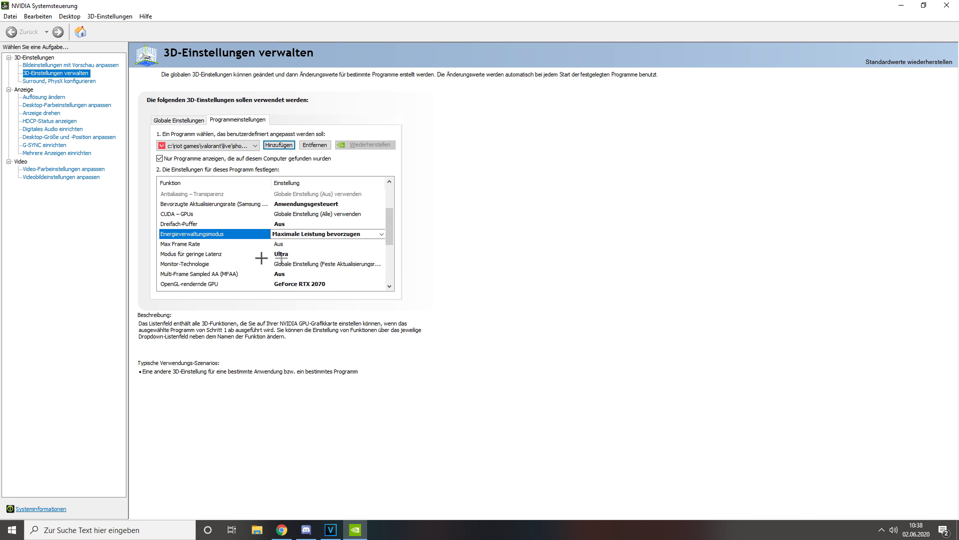
{"action": "left_click_drag", "start_coordinate": [390, 223], "coordinate": [389, 244]}
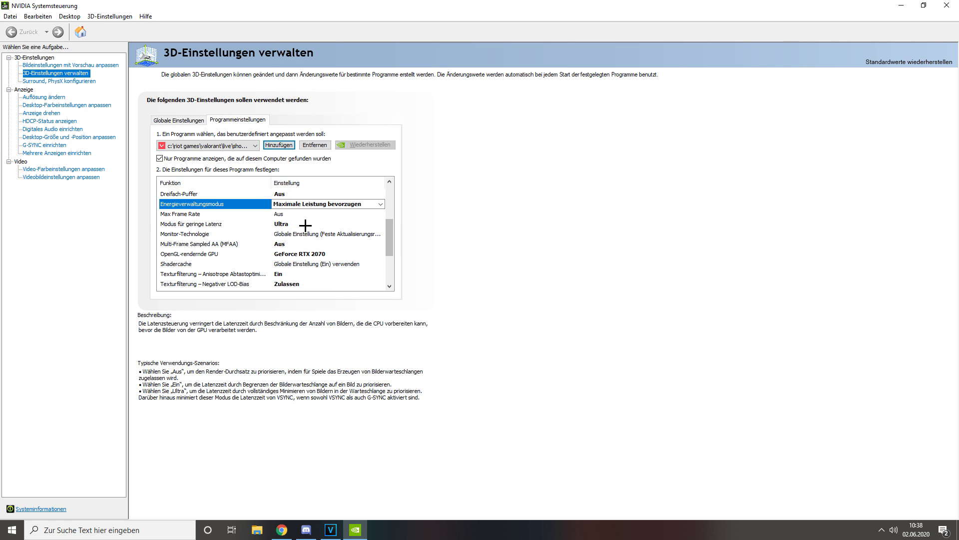
{"action": "left_click", "coordinate": [305, 224]}
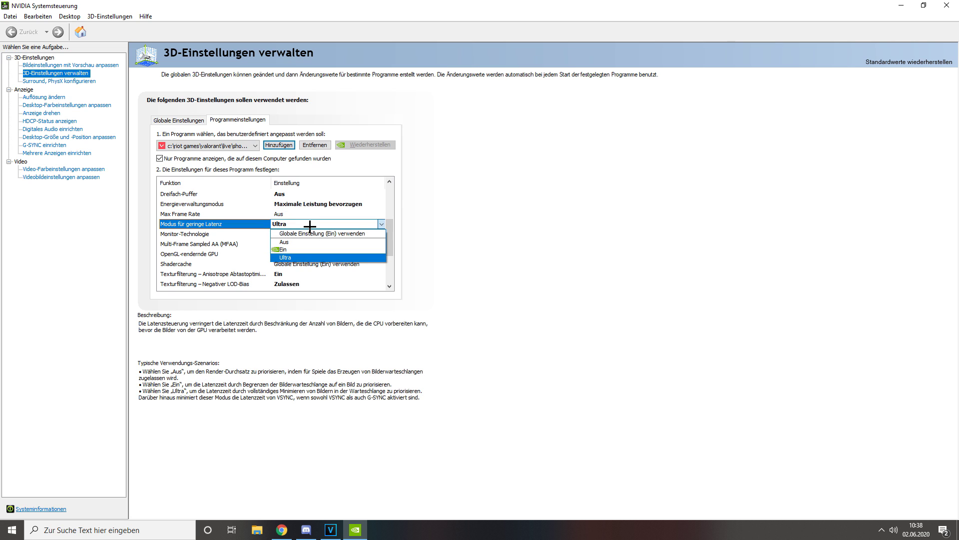
{"action": "left_click", "coordinate": [311, 226]}
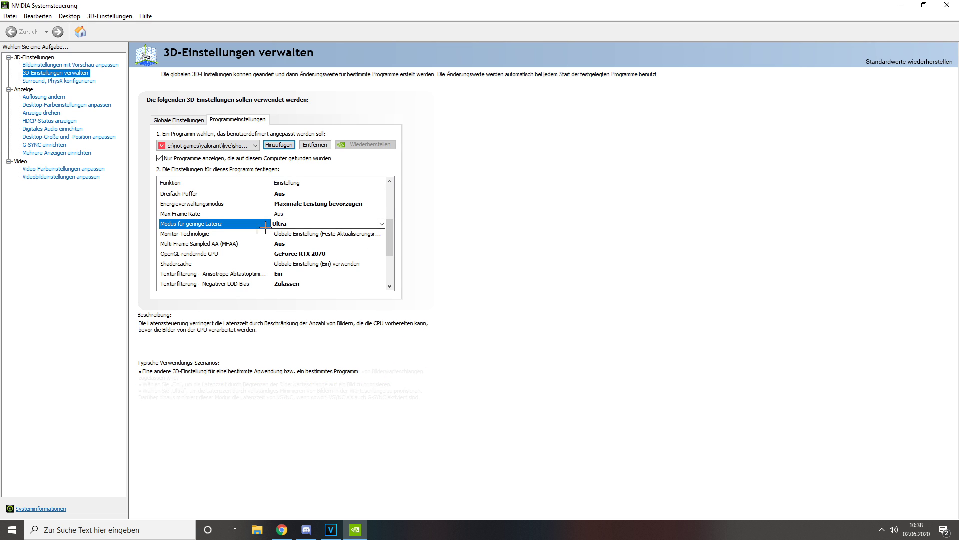
{"action": "left_click_drag", "start_coordinate": [389, 238], "coordinate": [390, 255]}
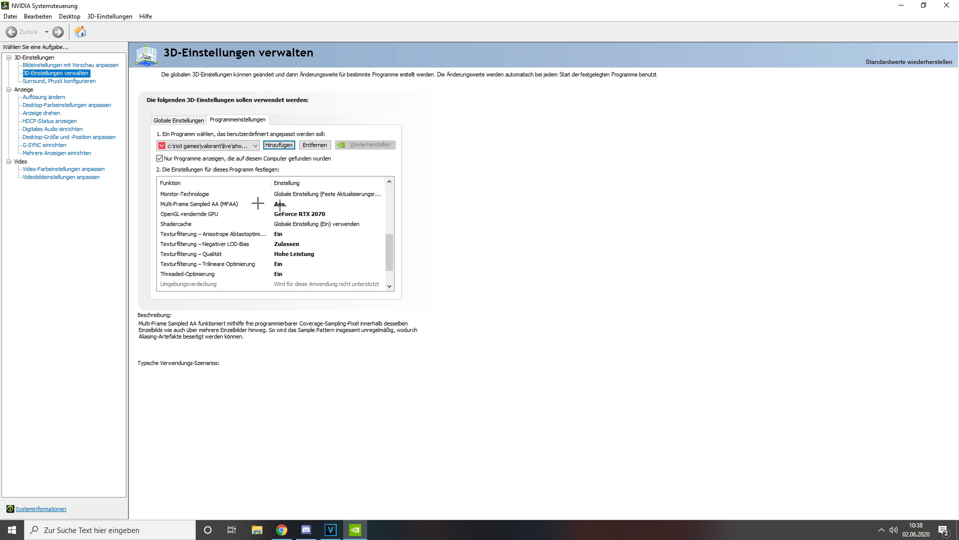
{"action": "left_click", "coordinate": [325, 217]}
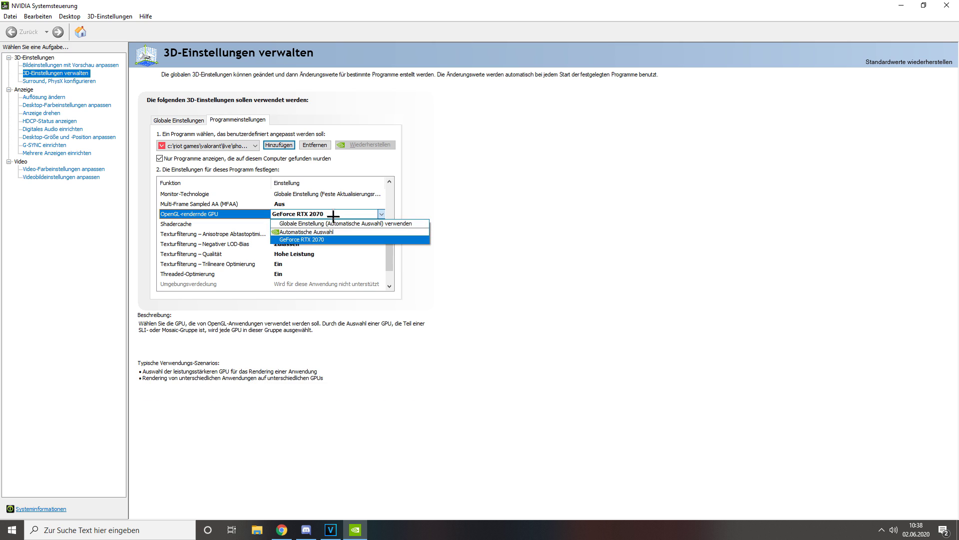
{"action": "left_click", "coordinate": [312, 240]}
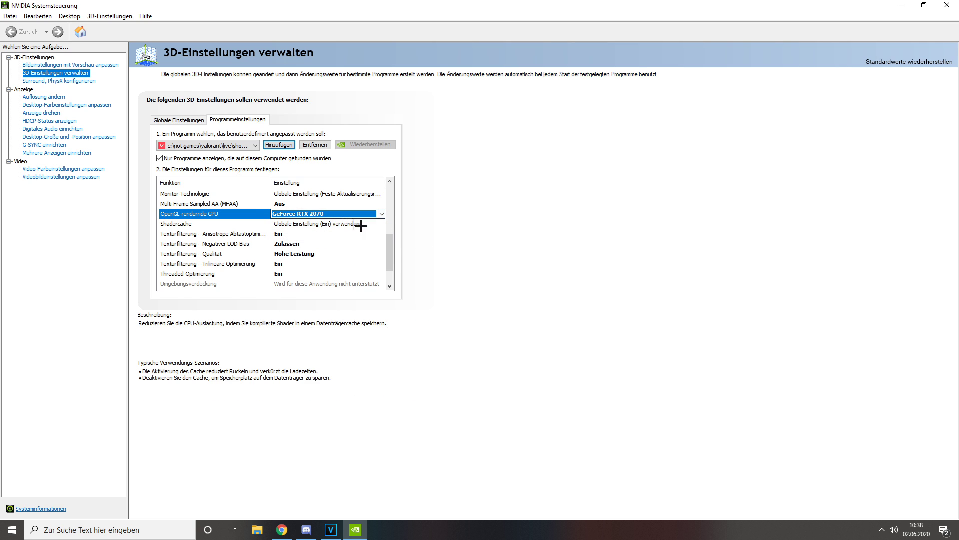
{"action": "scroll", "coordinate": [393, 245], "scroll_direction": "down", "scroll_amount": 1}
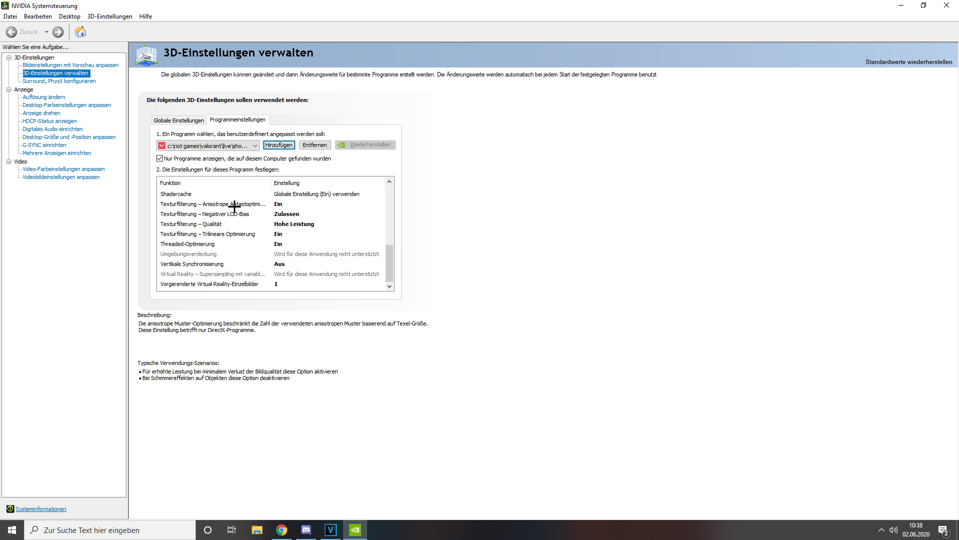
Keep Anisotrope Abtastoptimierung at Ein and Negativer LOD-Bias at Zulassen.
{"action": "left_click", "coordinate": [251, 203]}
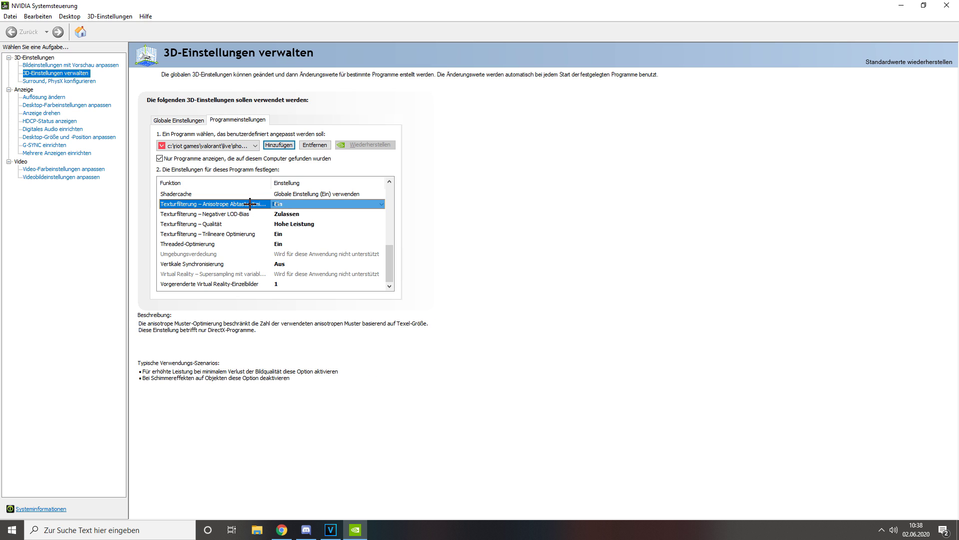
{"action": "left_click", "coordinate": [338, 205]}
{"action": "left_click", "coordinate": [338, 205]}
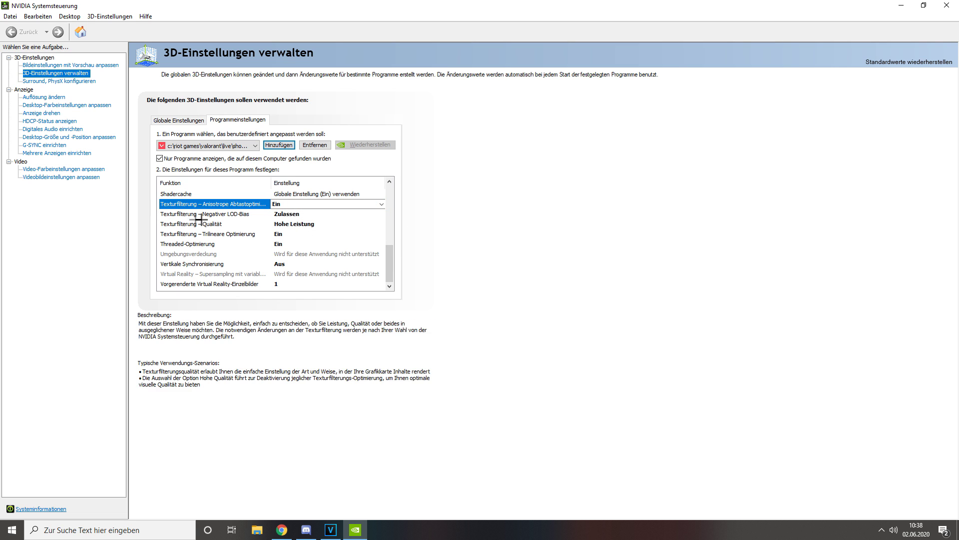
{"action": "left_click", "coordinate": [308, 214]}
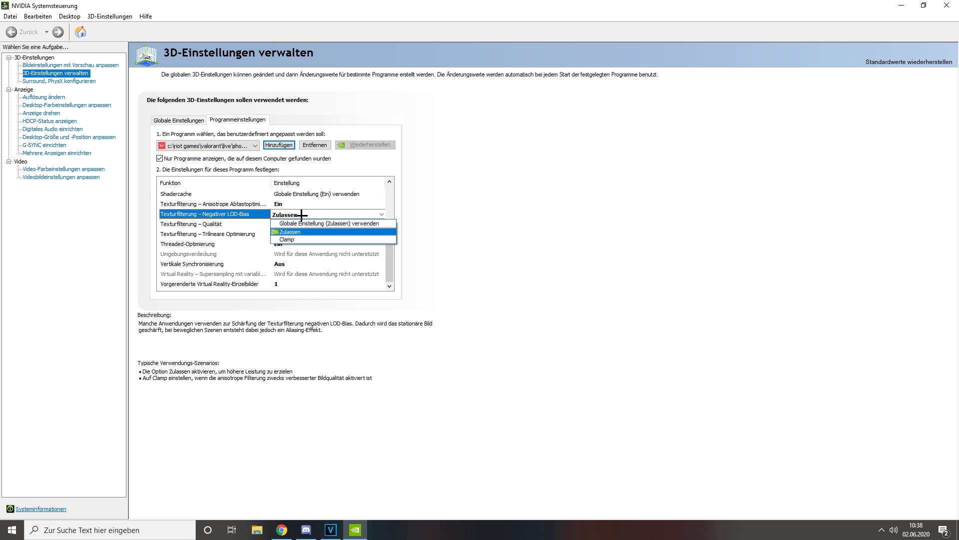
{"action": "left_click", "coordinate": [307, 215]}
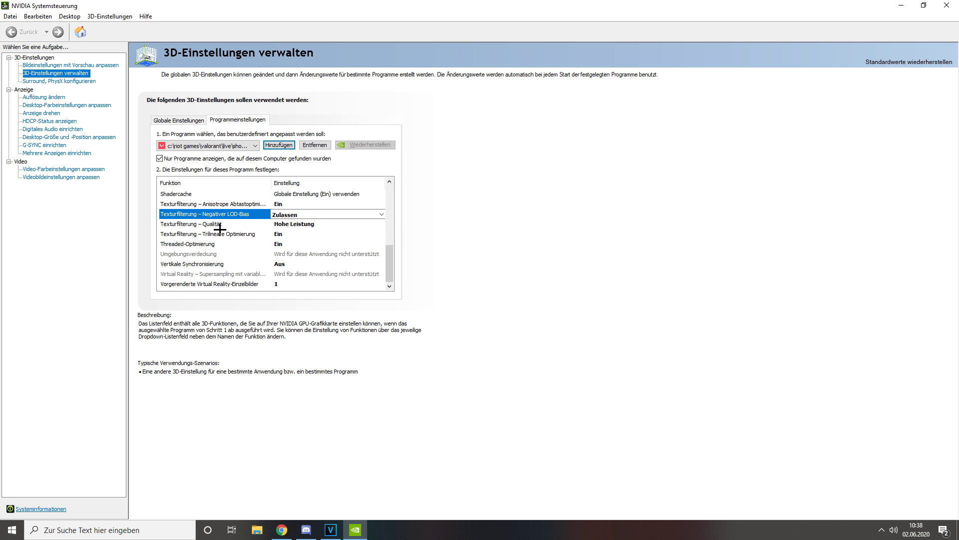
Set Texturfilterung – Qualität to Hohe Leistung and VR pre-rendered frames to 1.
{"action": "left_click", "coordinate": [311, 224]}
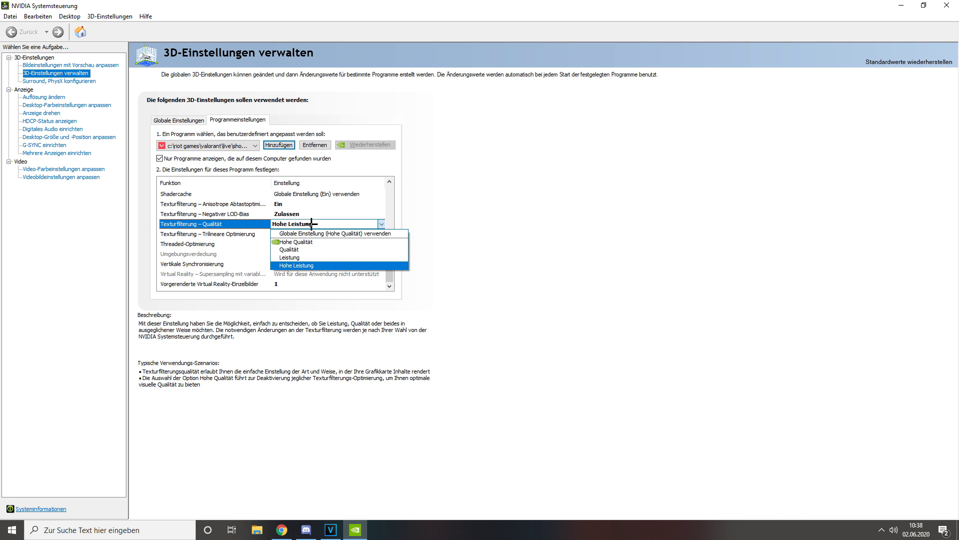
{"action": "left_click", "coordinate": [301, 266]}
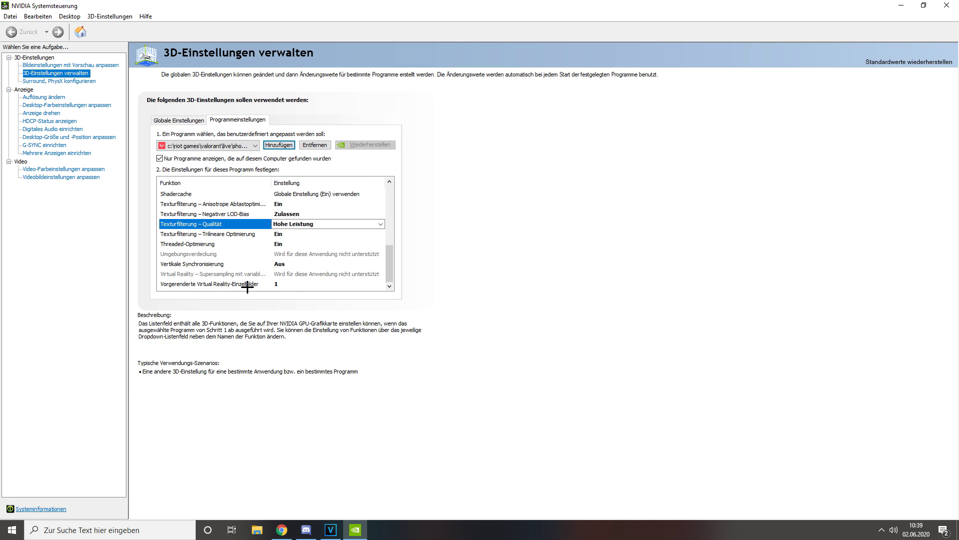
{"action": "left_click", "coordinate": [282, 286]}
{"action": "left_click", "coordinate": [300, 283]}
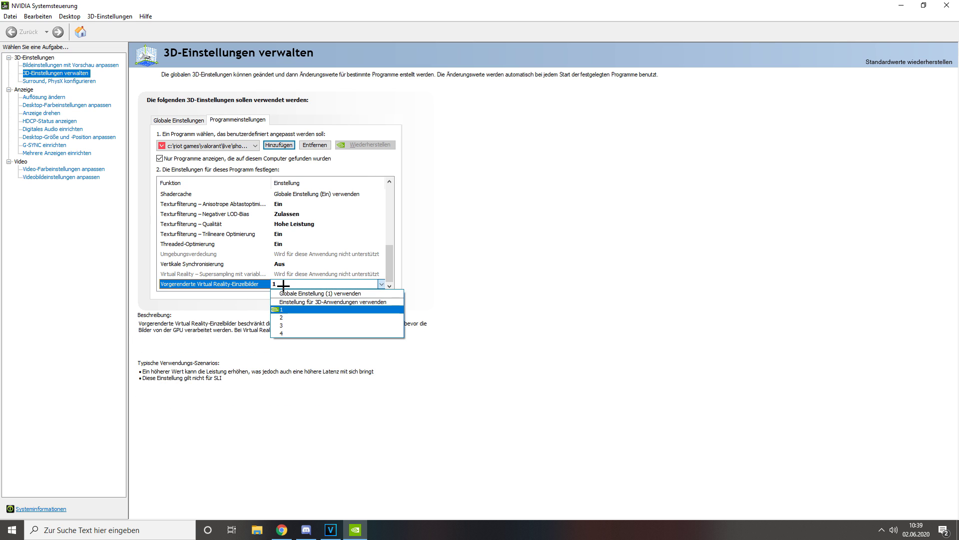
{"action": "left_click", "coordinate": [290, 308]}
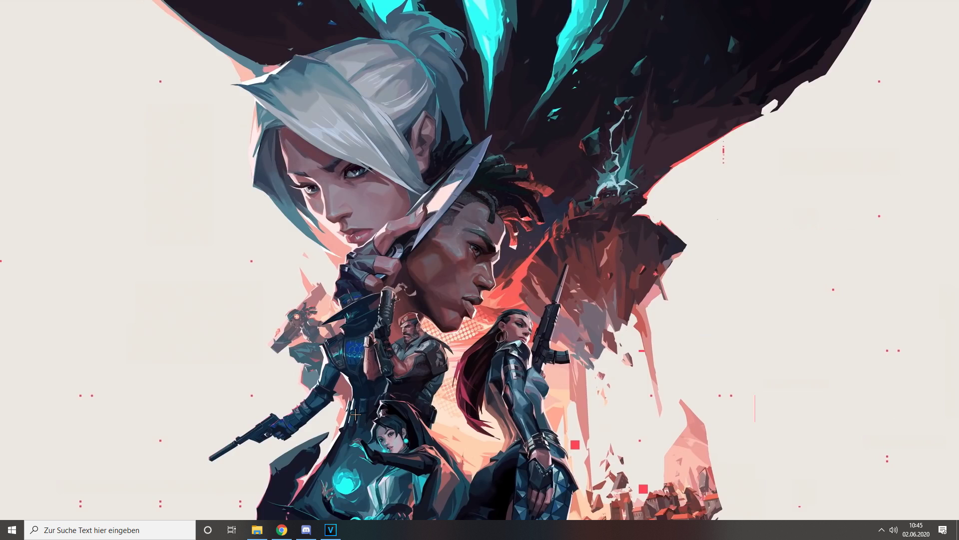
Search Windows for 'geforce' to find GeForce Experience.
{"action": "key", "text": "super"}
{"action": "type", "text": "gefor"}
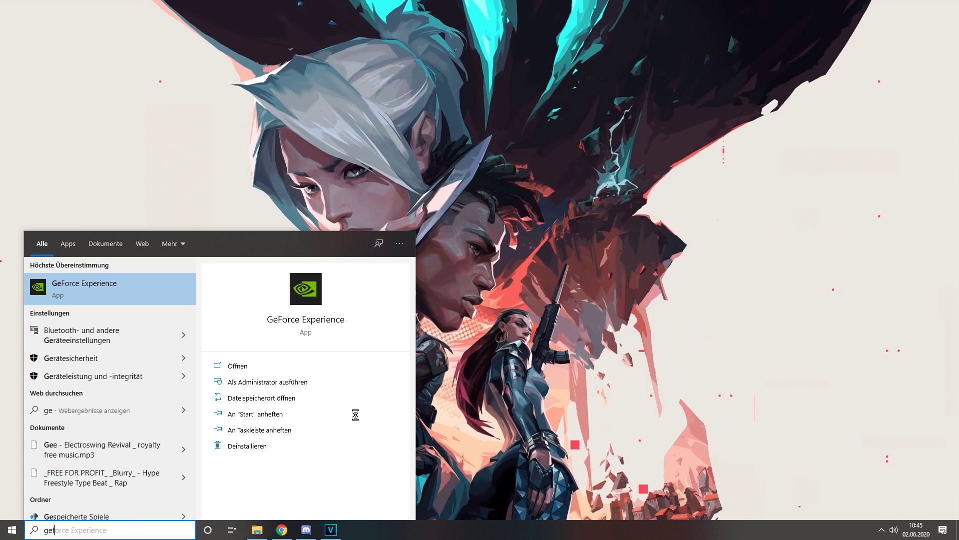
{"action": "type", "text": "ce"}
Launch GeForce Experience and confirm the TREIBER page shows Game Ready Driver 446.14.
{"action": "key", "text": "Return"}
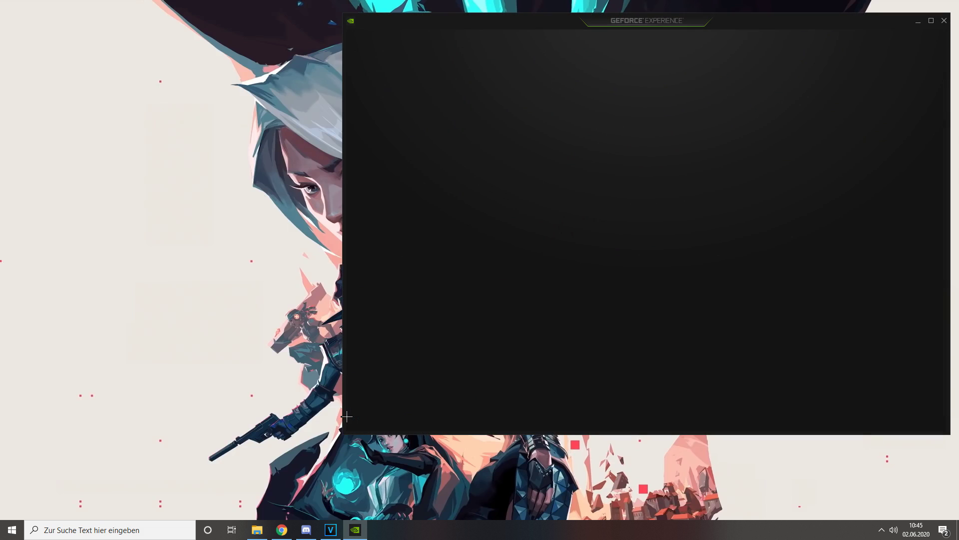
{"action": "left_click_drag", "start_coordinate": [773, 21], "coordinate": [650, 17]}
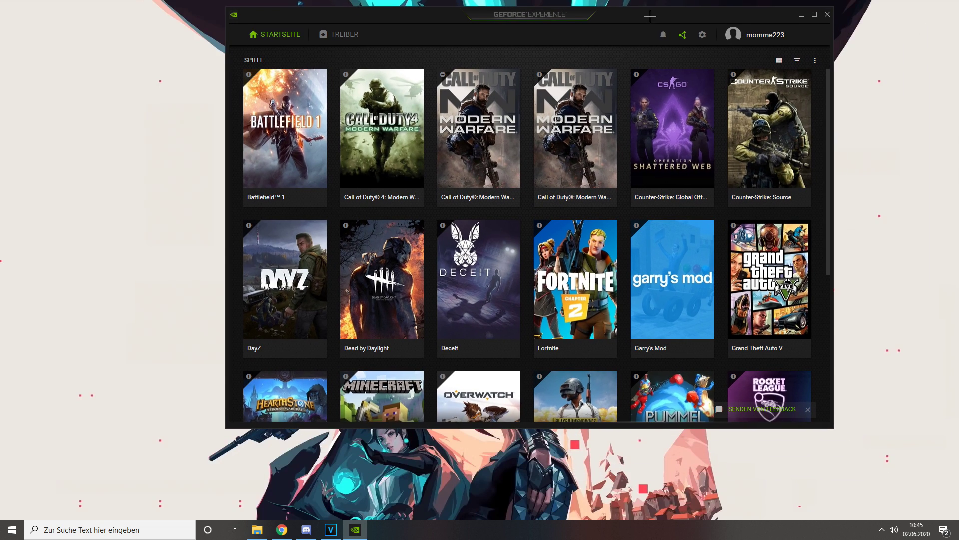
{"action": "left_click", "coordinate": [342, 35]}
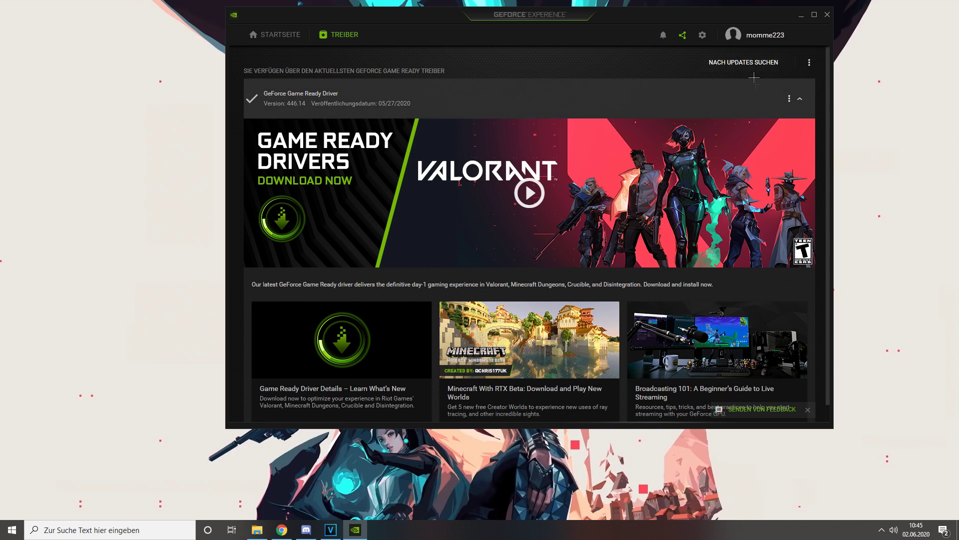
{"action": "double_click", "coordinate": [614, 20]}
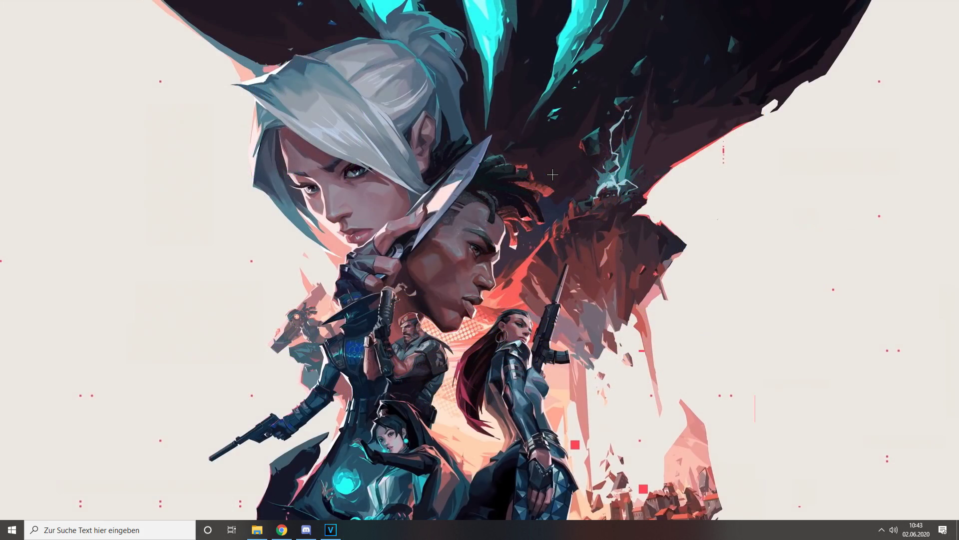
Find the game mode settings via search and leave Spielmodus switched off.
{"action": "key", "text": "super"}
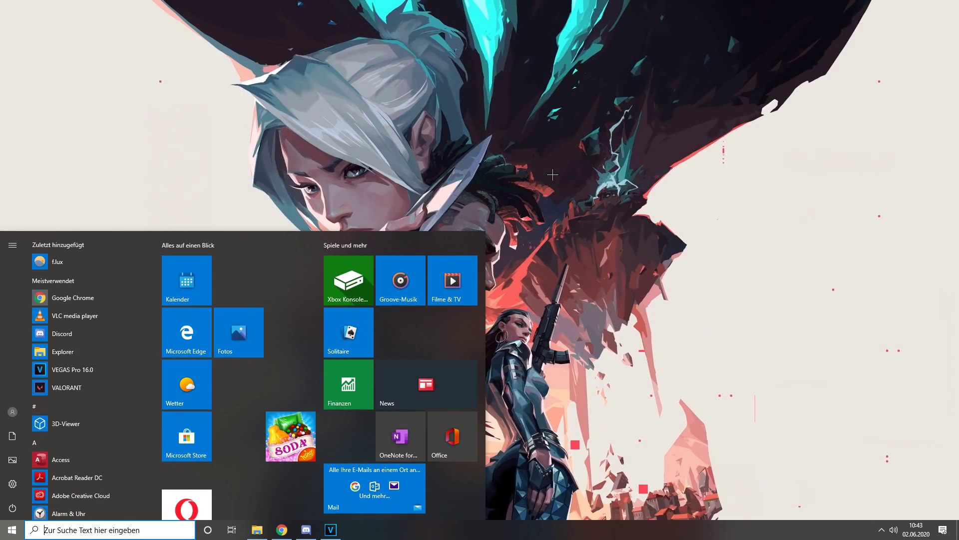
{"action": "type", "text": "gamemode"}
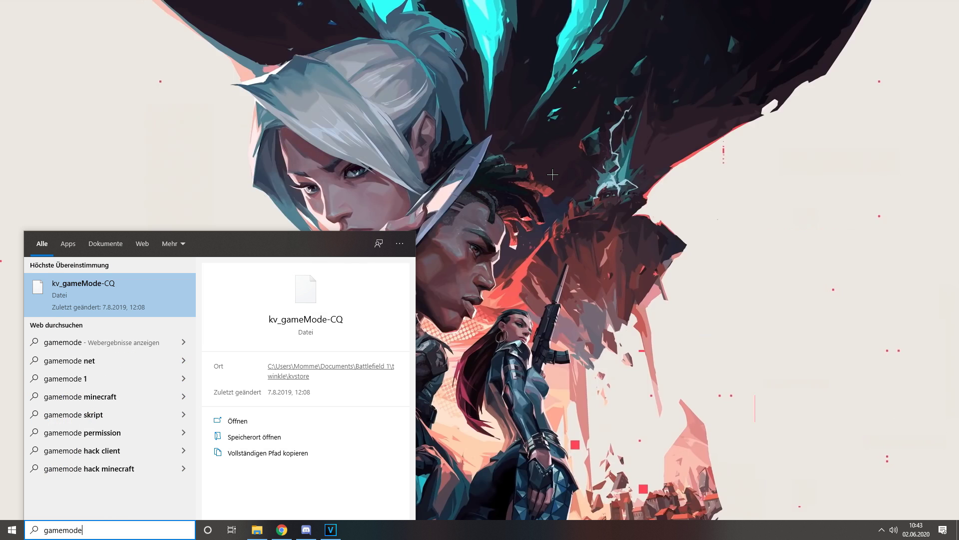
{"action": "key", "text": "BackSpace"}
{"action": "key", "text": "BackSpace"}
{"action": "key", "text": "BackSpace"}
{"action": "key", "text": "BackSpace"}
{"action": "type", "text": "mode"}
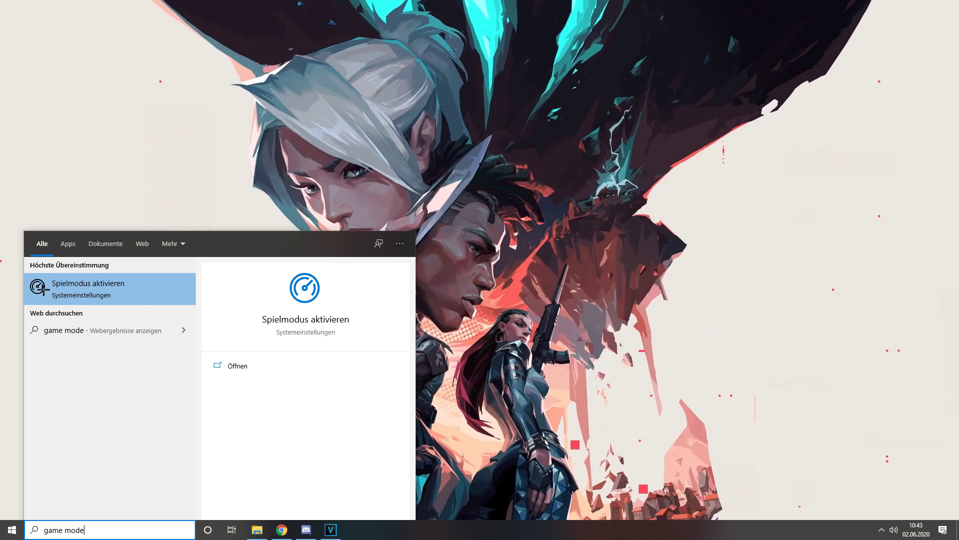
{"action": "left_click", "coordinate": [78, 289]}
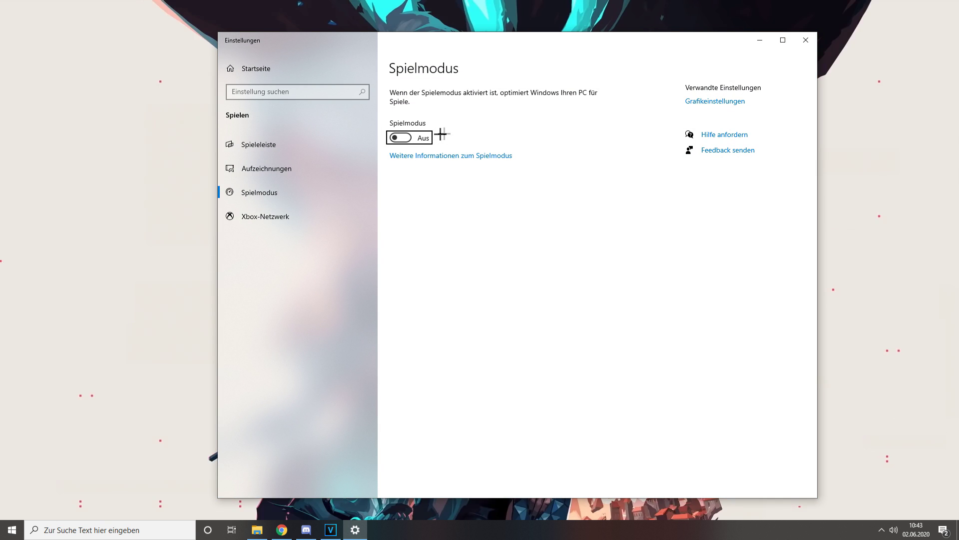
{"action": "left_click", "coordinate": [463, 128]}
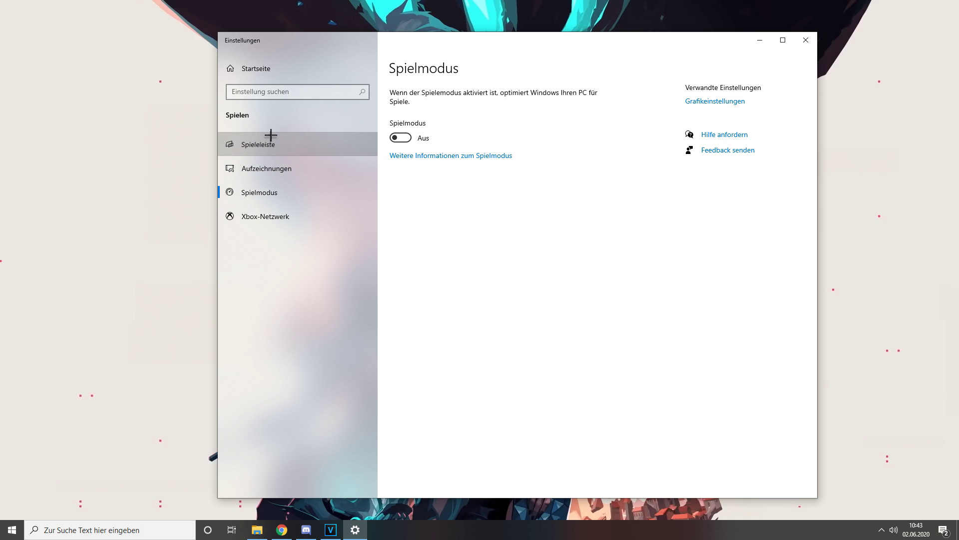
Turn off the Spieleleiste, review Aufzeichnungen, and return to the Spielmodus page.
{"action": "left_click", "coordinate": [303, 144]}
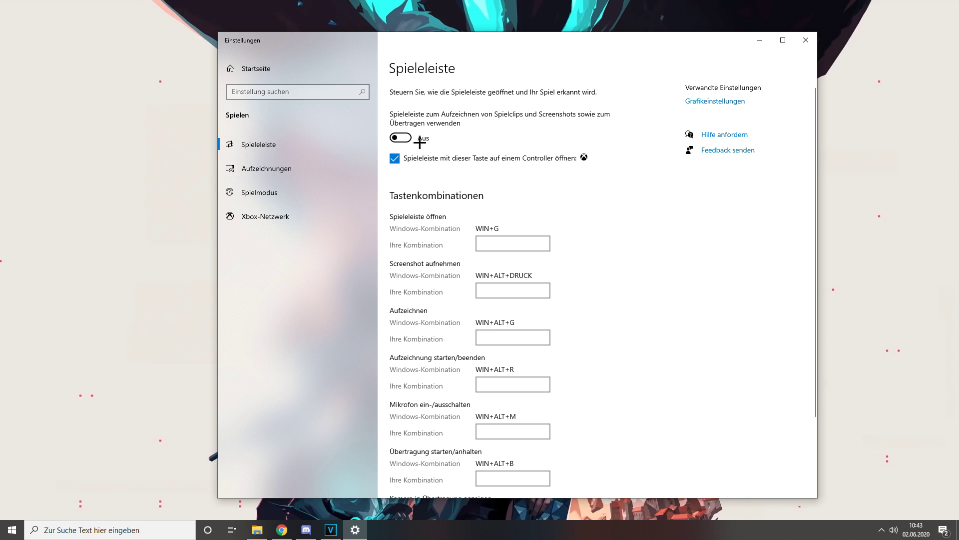
{"action": "left_click", "coordinate": [405, 134]}
{"action": "left_click", "coordinate": [306, 166]}
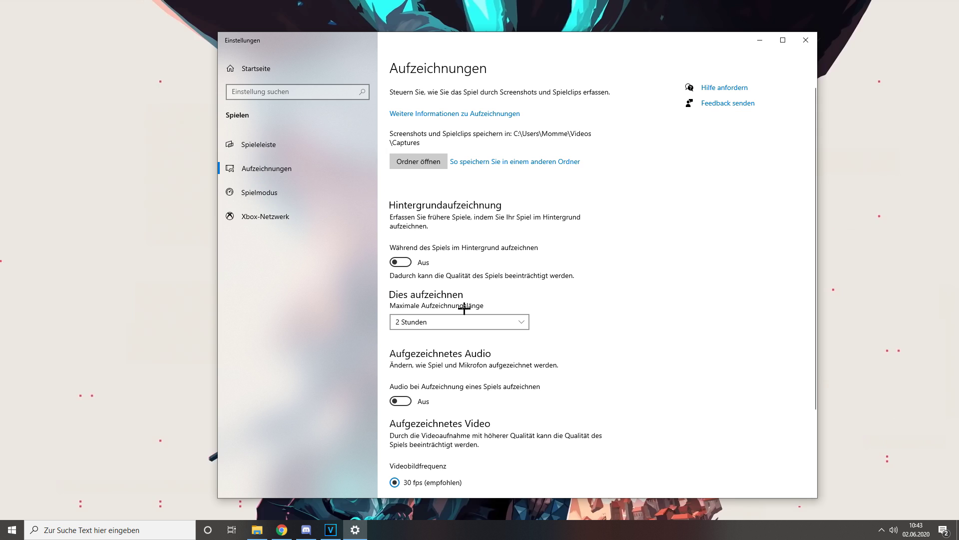
{"action": "scroll", "coordinate": [462, 307], "scroll_direction": "down", "scroll_amount": 3}
{"action": "scroll", "coordinate": [552, 370], "scroll_direction": "up", "scroll_amount": 3}
{"action": "left_click", "coordinate": [278, 193]}
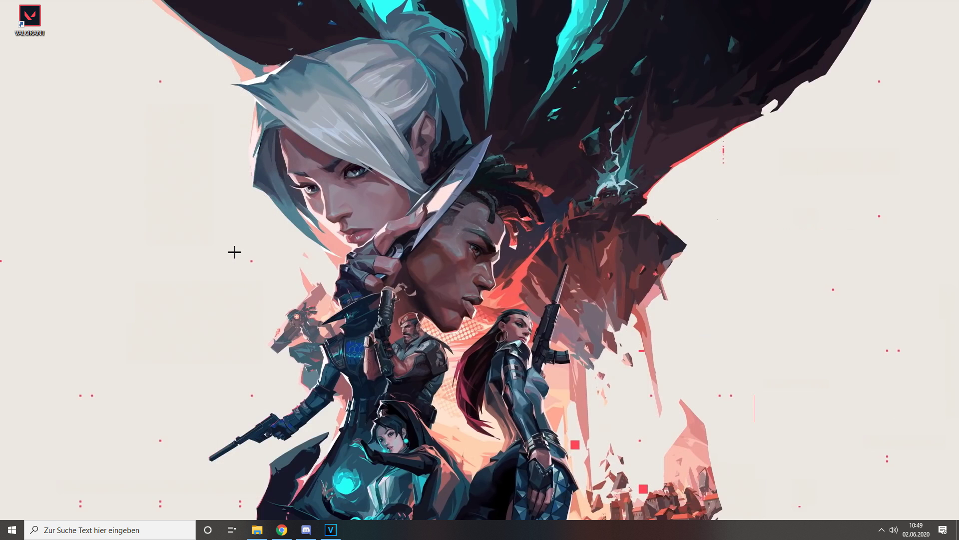
Tick Vollbildoptimierungen deaktivieren in the VALORANT shortcut's Kompatibilität properties and apply it.
{"action": "right_click", "coordinate": [30, 23]}
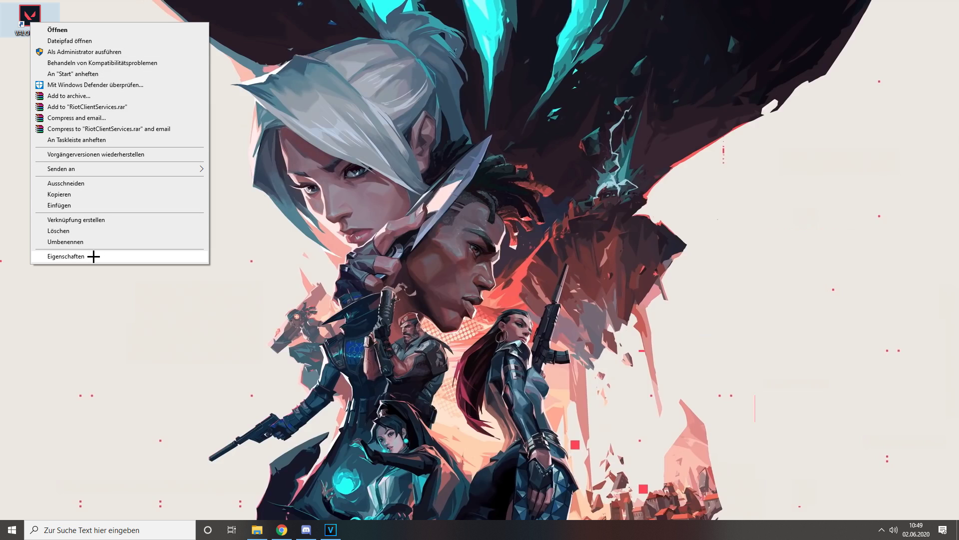
{"action": "left_click", "coordinate": [66, 257]}
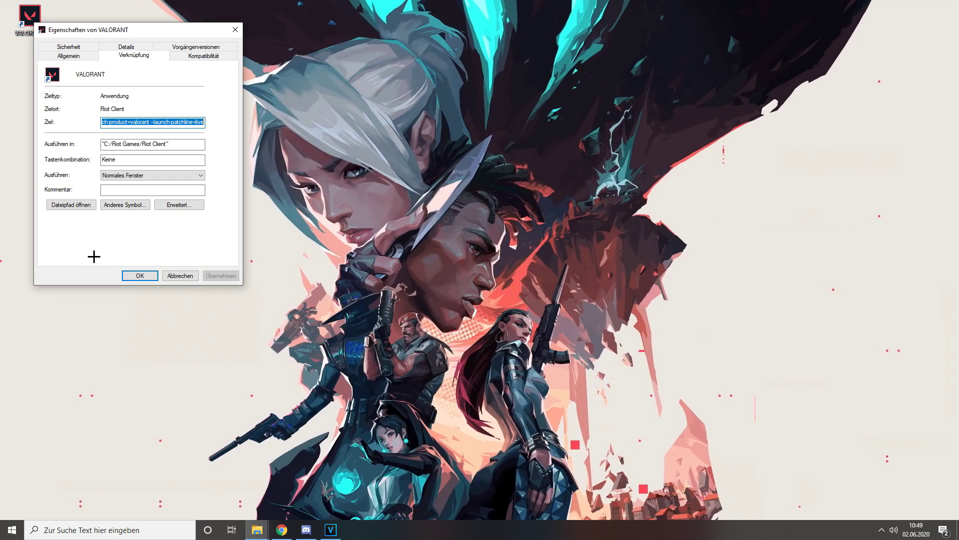
{"action": "left_click", "coordinate": [196, 56]}
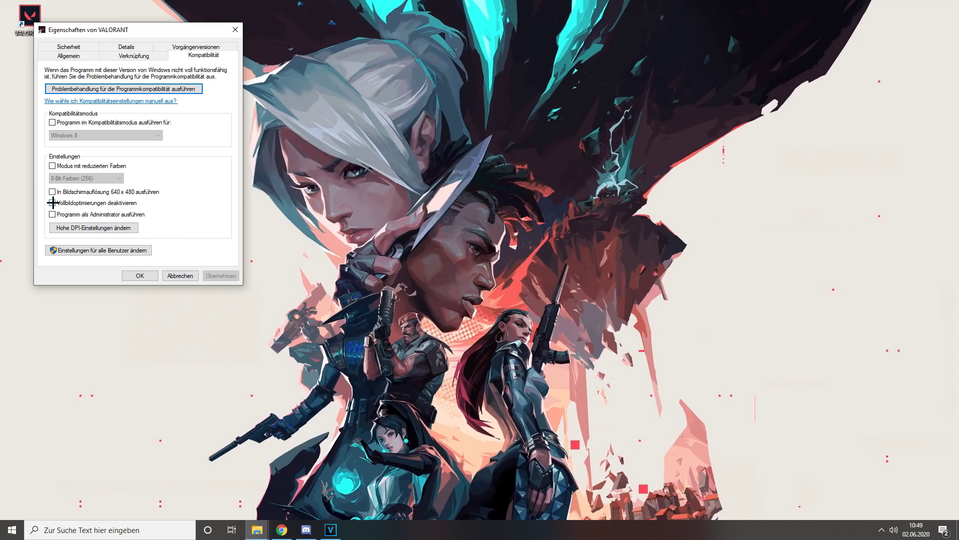
{"action": "left_click", "coordinate": [52, 202]}
{"action": "left_click", "coordinate": [221, 275]}
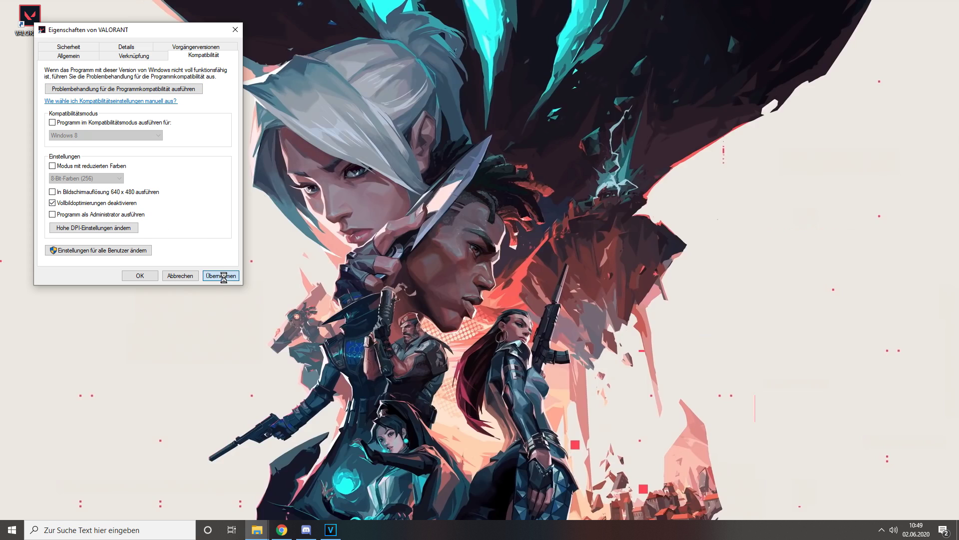
{"action": "left_click", "coordinate": [140, 275]}
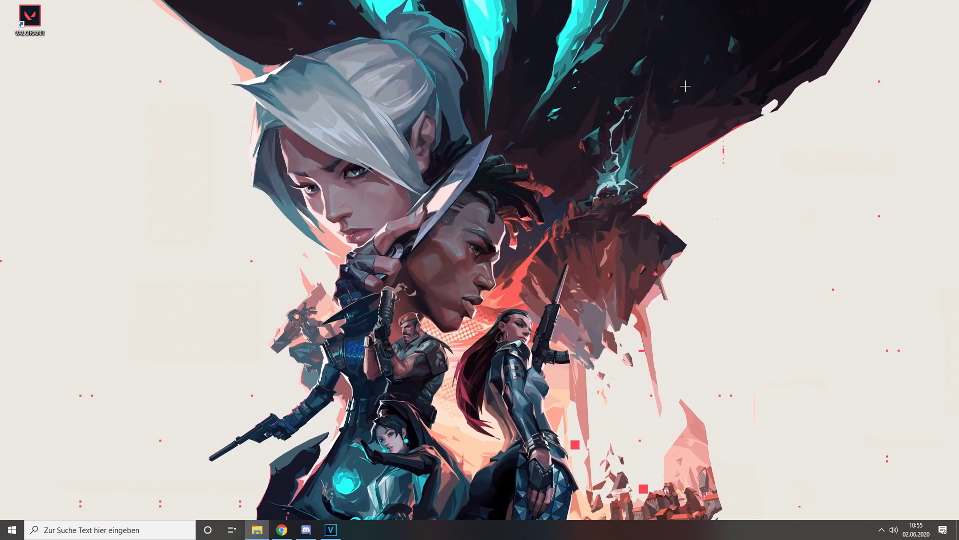
Search 'power options' and select the Höchstleistung plan in Energieoptionen.
{"action": "key", "text": "super"}
{"action": "type", "text": "pow"}
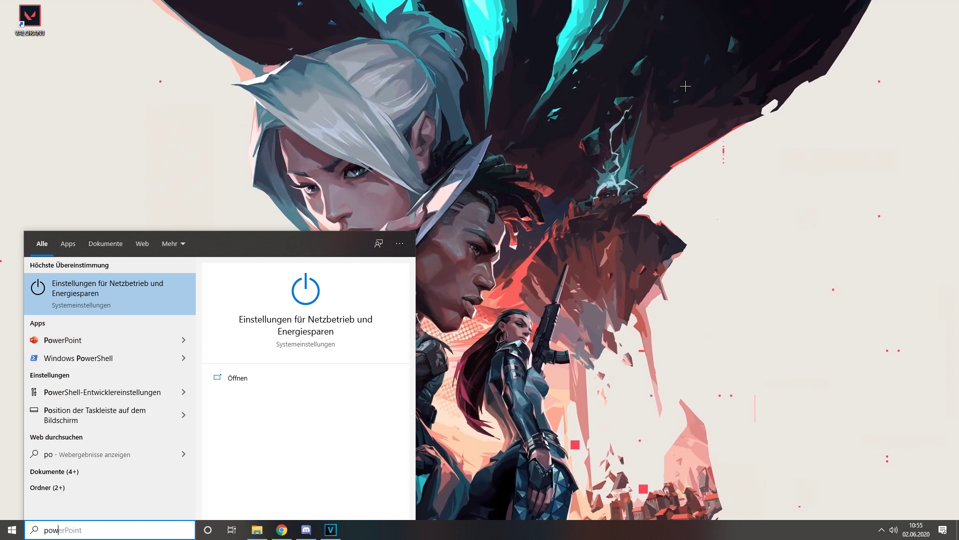
{"action": "type", "text": "er options"}
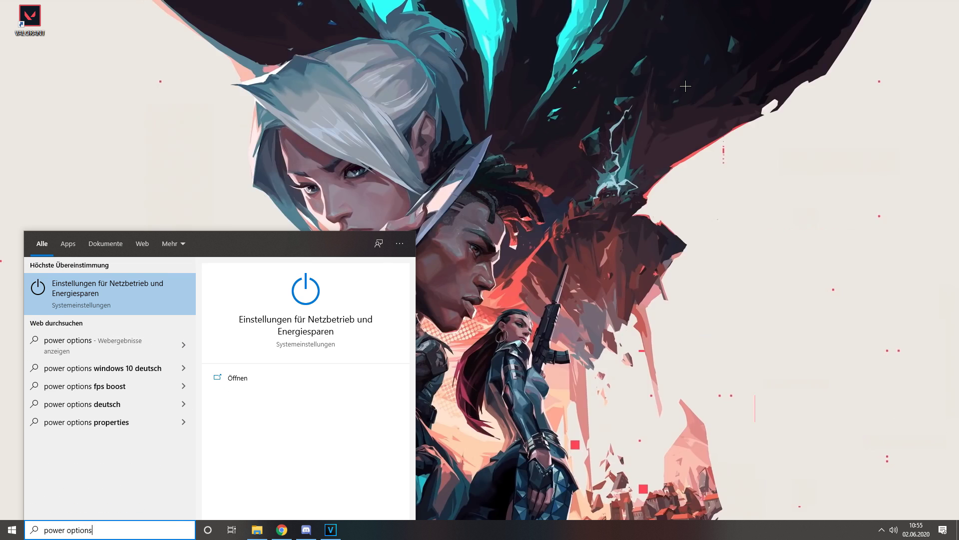
{"action": "left_click", "coordinate": [54, 293]}
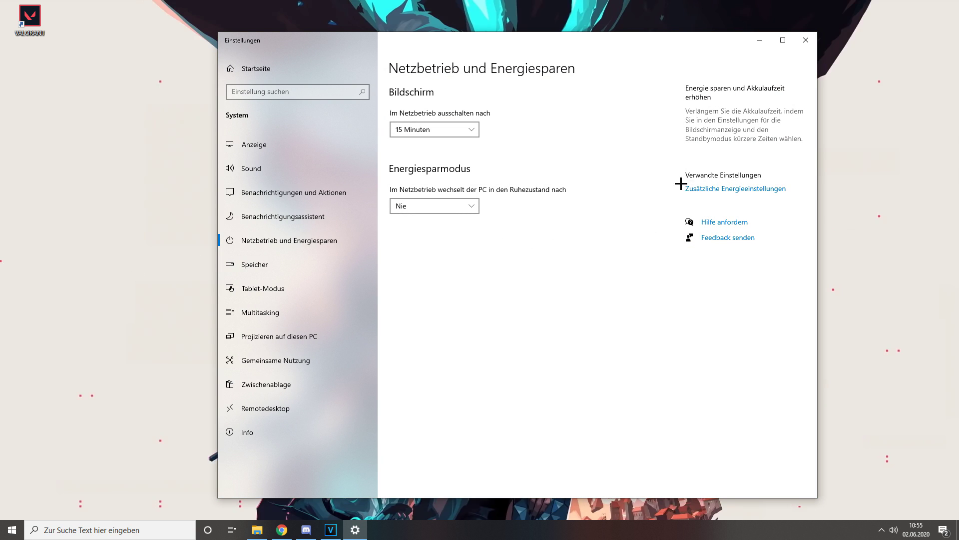
{"action": "left_click", "coordinate": [727, 189]}
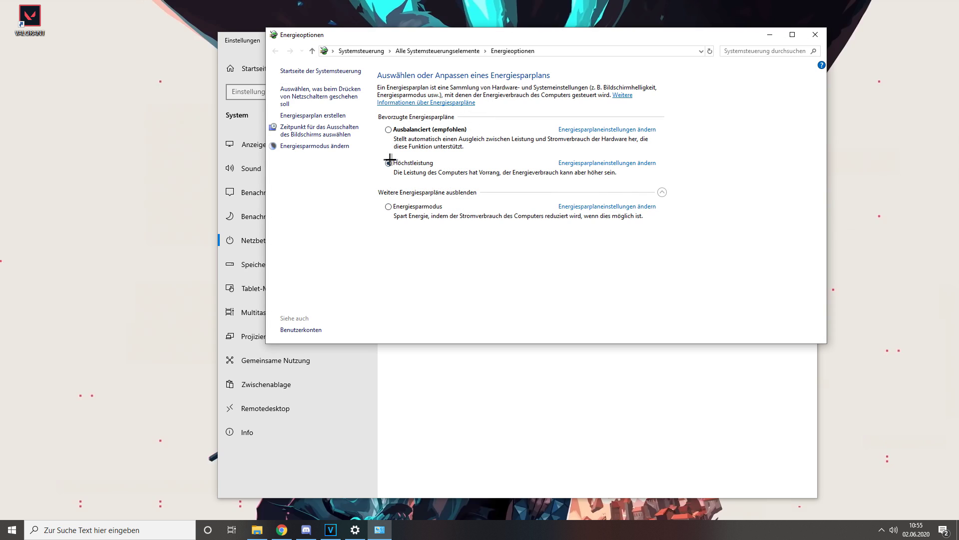
{"action": "left_click", "coordinate": [388, 130]}
{"action": "left_click", "coordinate": [400, 163]}
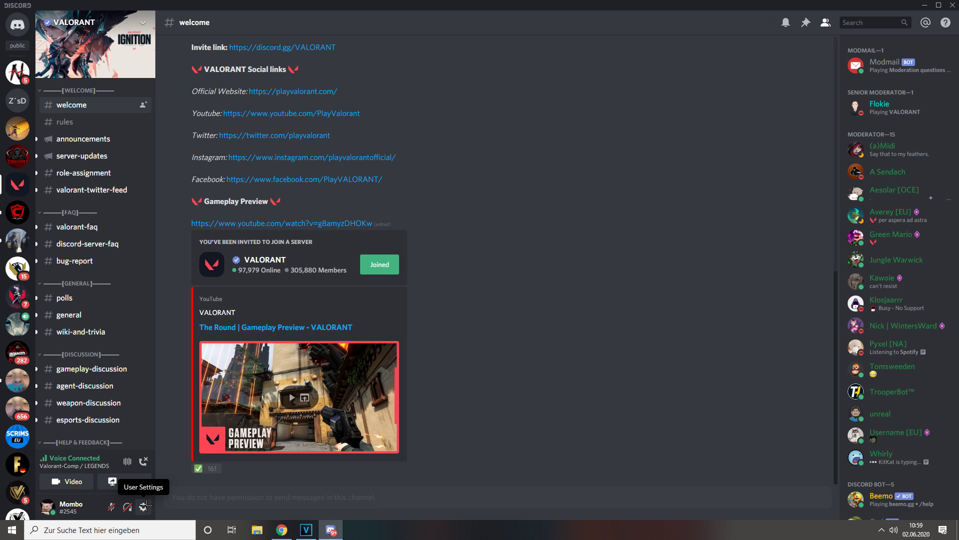
Review Discord's Appearance page under User Settings.
{"action": "left_click", "coordinate": [144, 506]}
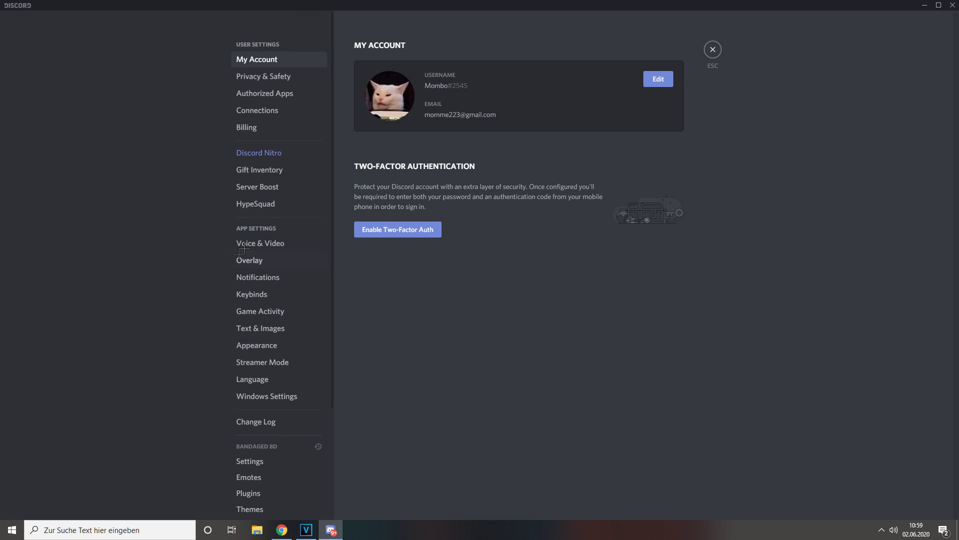
{"action": "left_click", "coordinate": [265, 344]}
{"action": "scroll", "coordinate": [672, 290], "scroll_direction": "down", "scroll_amount": 5}
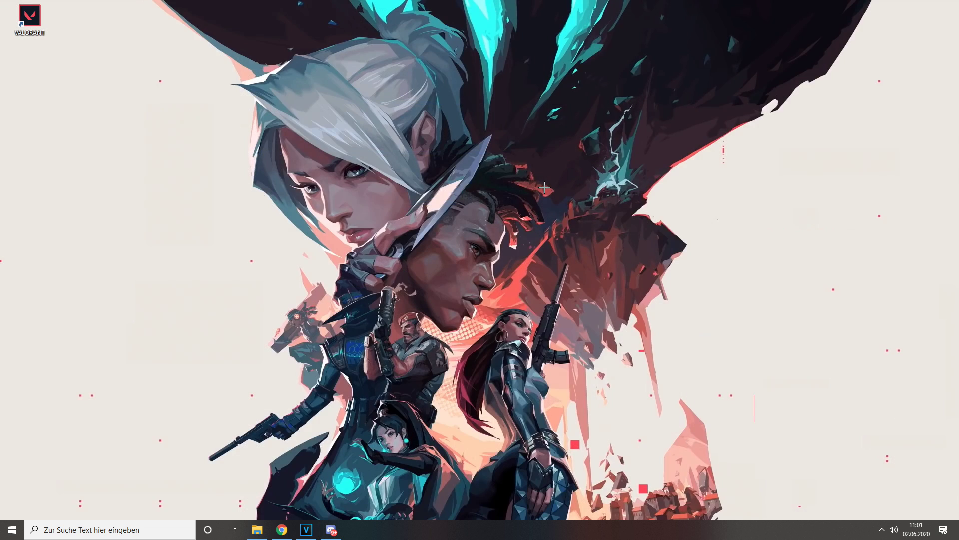
Run msconfig and set the boot Prozessoranzahl to 16 under Erweiterte Optionen.
{"action": "key", "text": "super"}
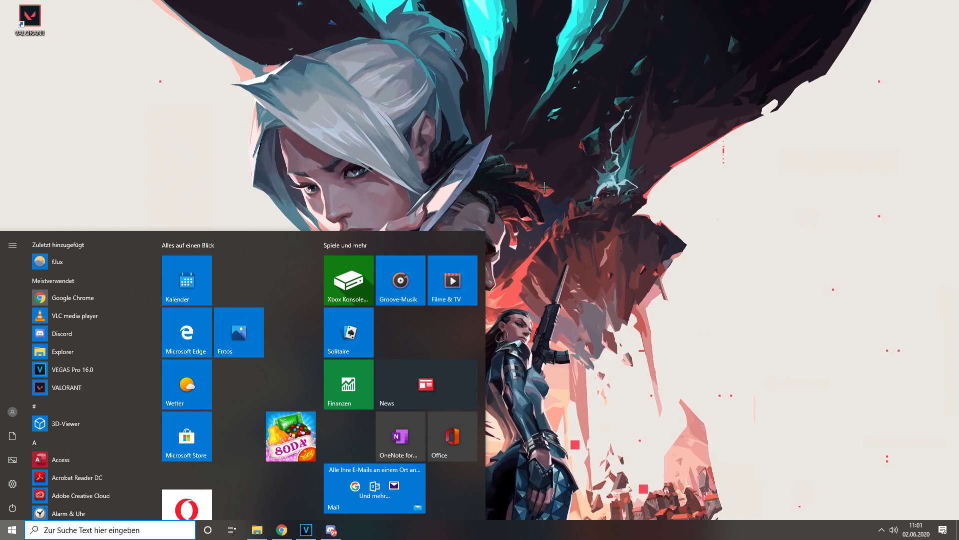
{"action": "type", "text": "msconfig"}
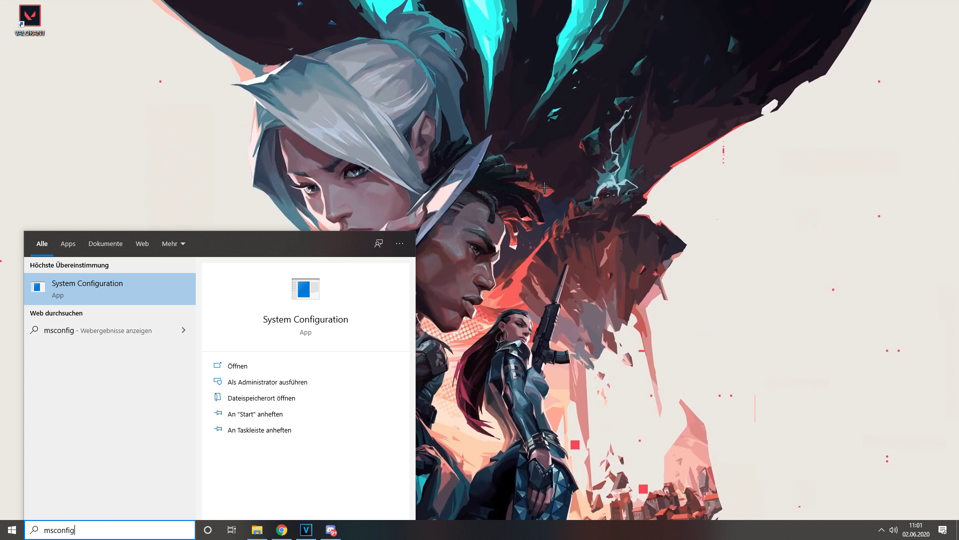
{"action": "key", "text": "Return"}
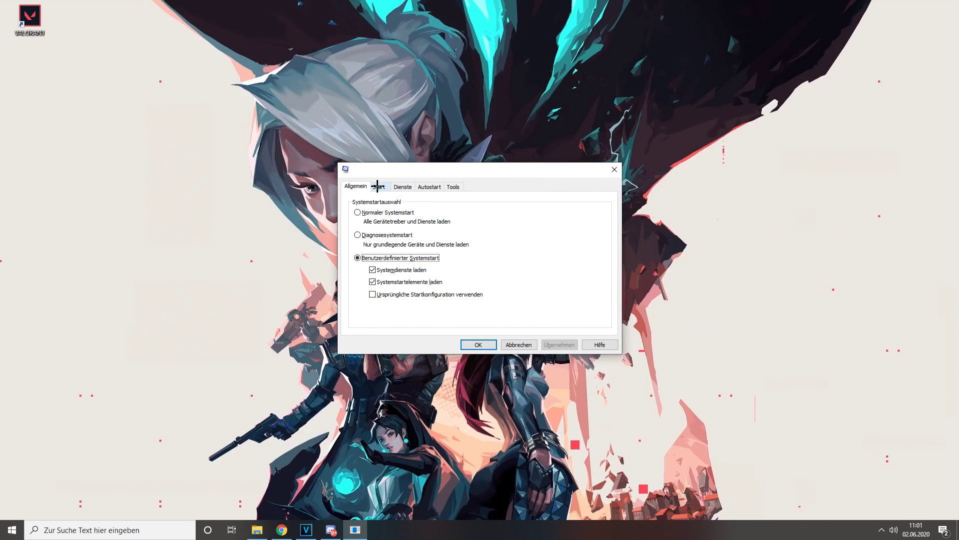
{"action": "left_click", "coordinate": [378, 186]}
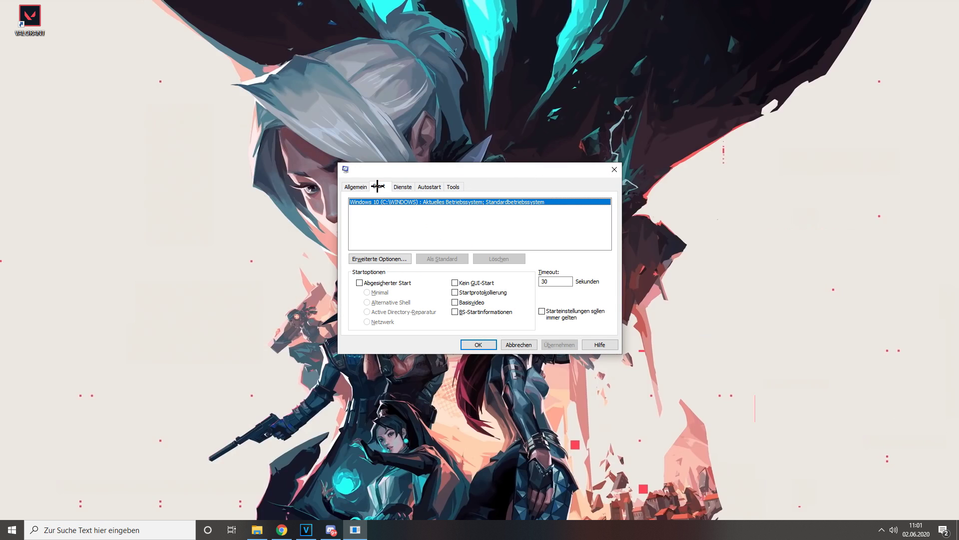
{"action": "left_click", "coordinate": [379, 260]}
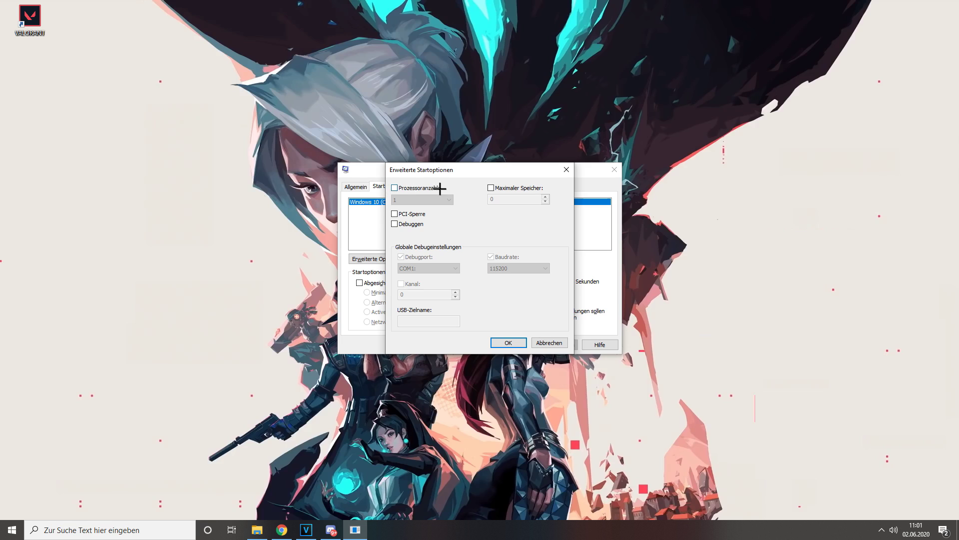
{"action": "left_click", "coordinate": [413, 189]}
{"action": "left_click", "coordinate": [449, 200]}
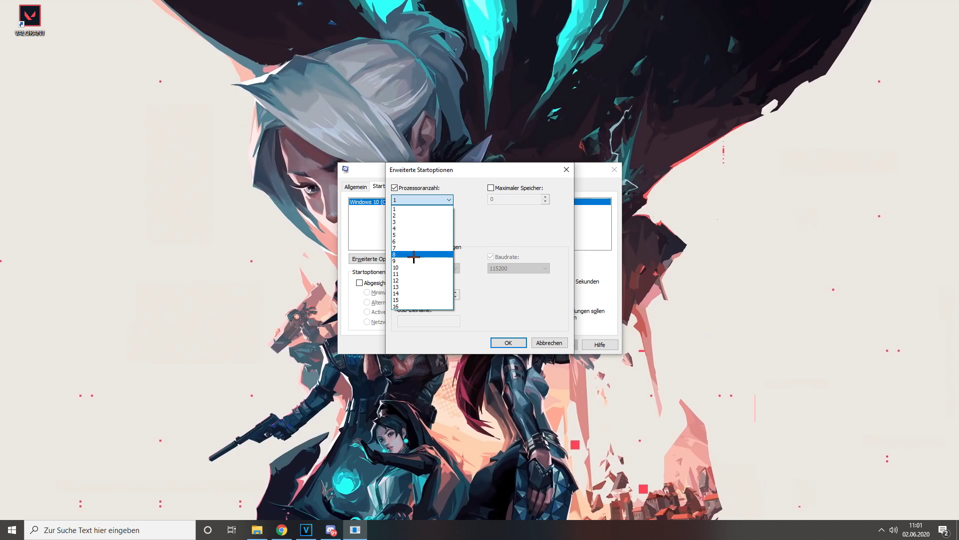
{"action": "left_click", "coordinate": [406, 306]}
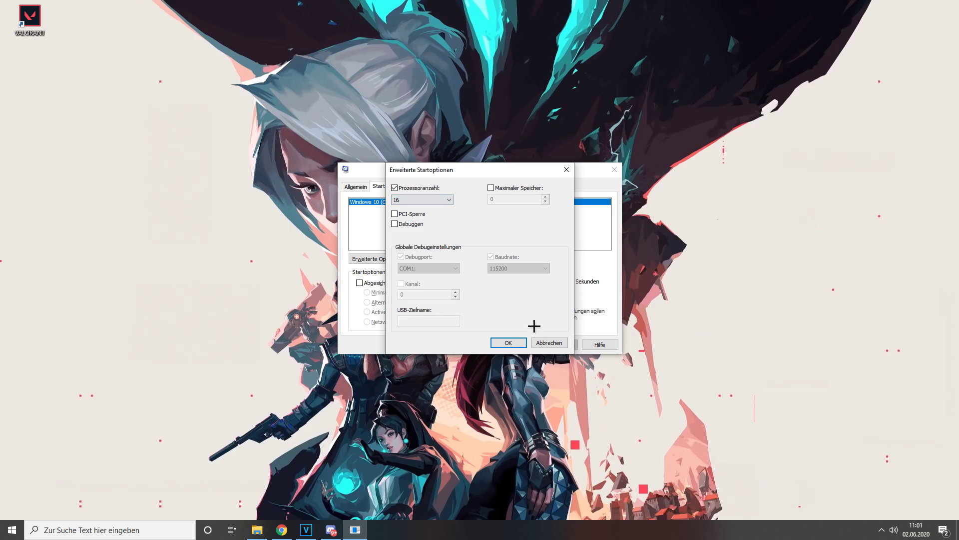
{"action": "left_click", "coordinate": [506, 342]}
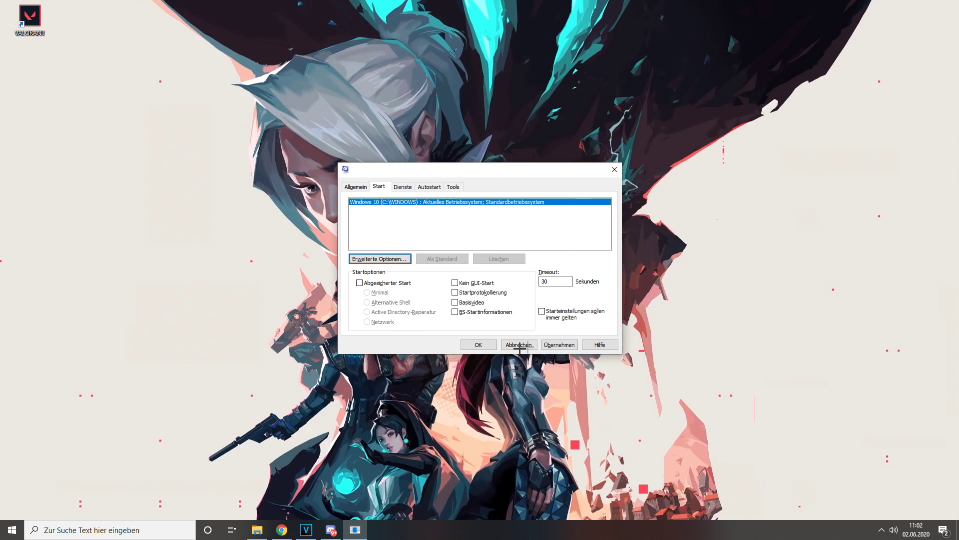
{"action": "left_click", "coordinate": [478, 344]}
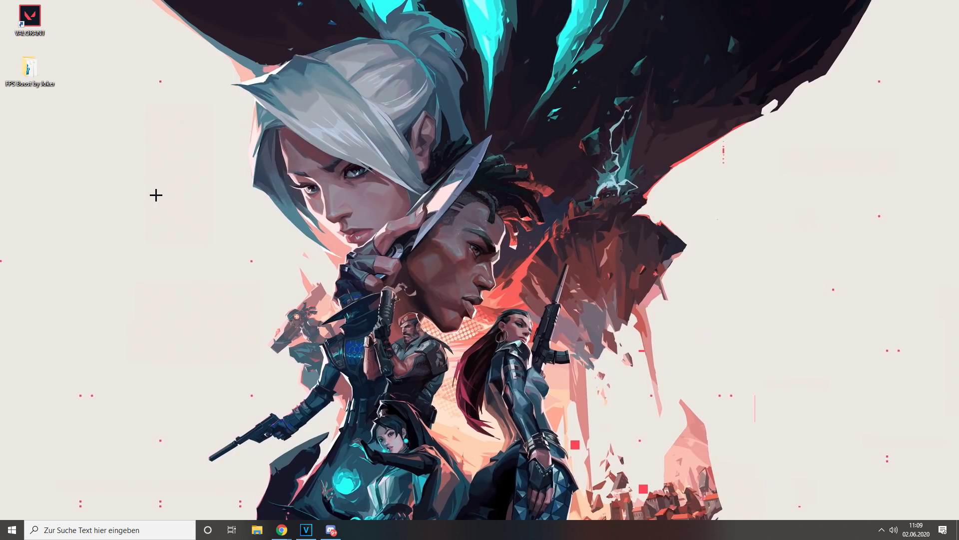
Open the FPS Boost by Joker folder and select two of its Valorant priority registry files.
{"action": "double_click", "coordinate": [38, 67]}
{"action": "left_click_drag", "start_coordinate": [398, 240], "coordinate": [375, 217]}
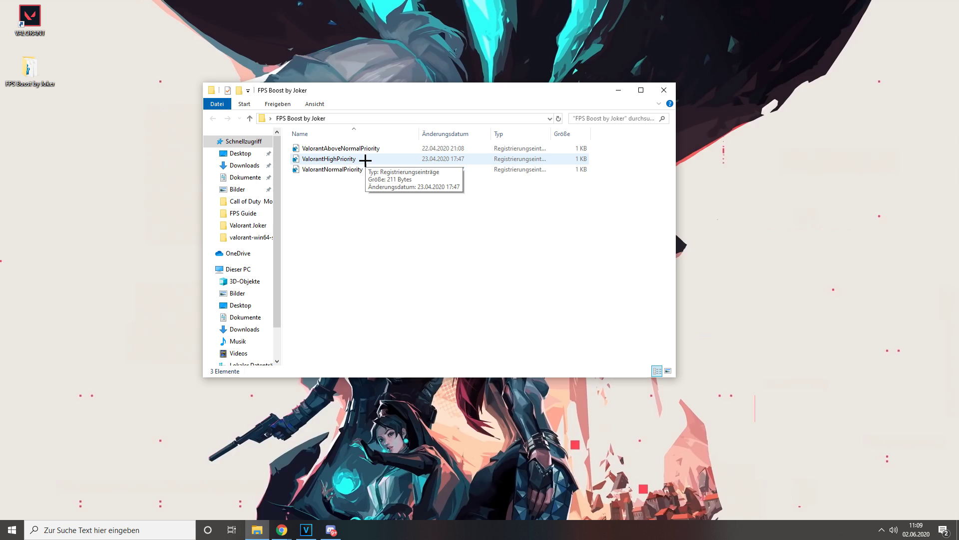
Merge ValorantHighPriority.reg into the registry, approving the security and UAC prompts.
{"action": "double_click", "coordinate": [384, 158]}
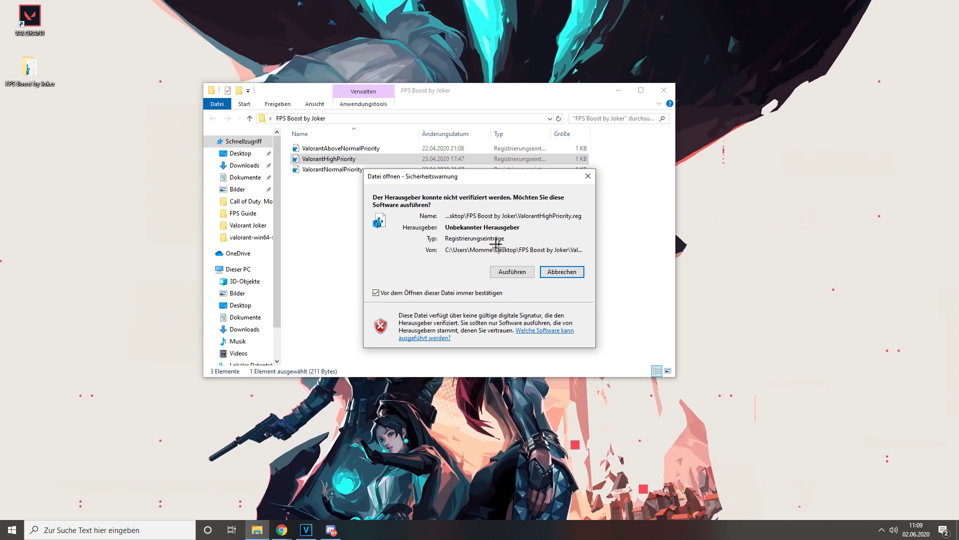
{"action": "left_click", "coordinate": [502, 273]}
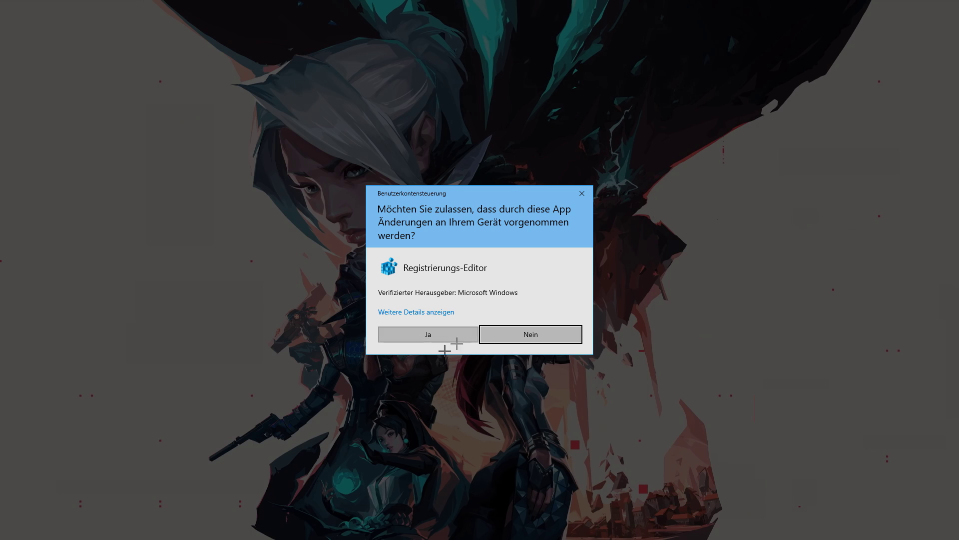
{"action": "left_click", "coordinate": [431, 334]}
{"action": "left_click", "coordinate": [556, 282]}
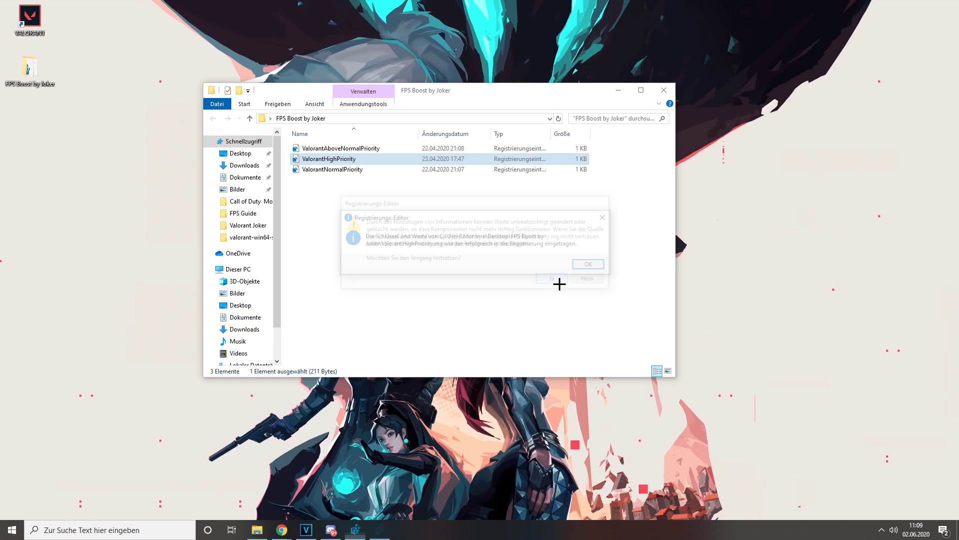
{"action": "left_click", "coordinate": [593, 265]}
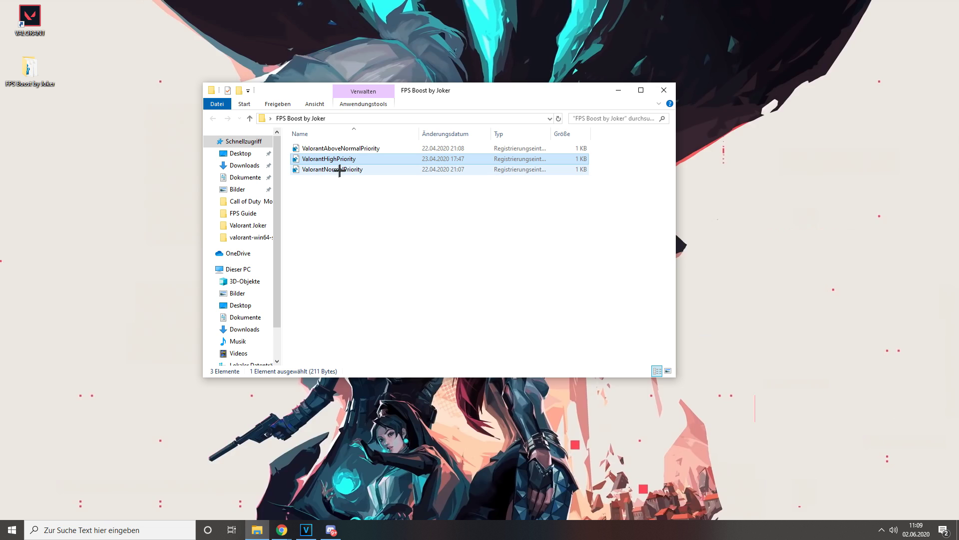
Merge ValorantNormalPriority.reg into the registry the same way, then clear the file selection.
{"action": "double_click", "coordinate": [319, 170]}
{"action": "left_click", "coordinate": [513, 272]}
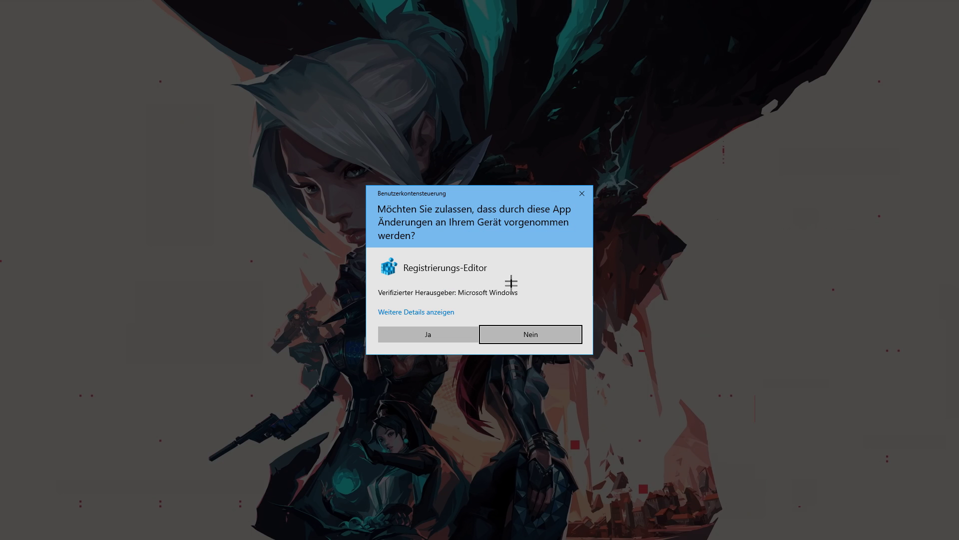
{"action": "left_click", "coordinate": [428, 334]}
{"action": "left_click", "coordinate": [553, 280]}
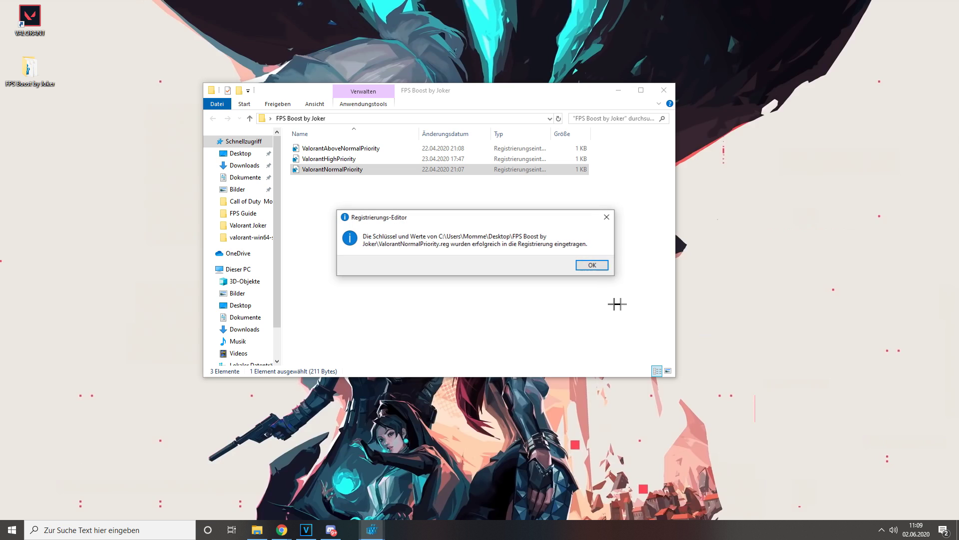
{"action": "left_click", "coordinate": [592, 265]}
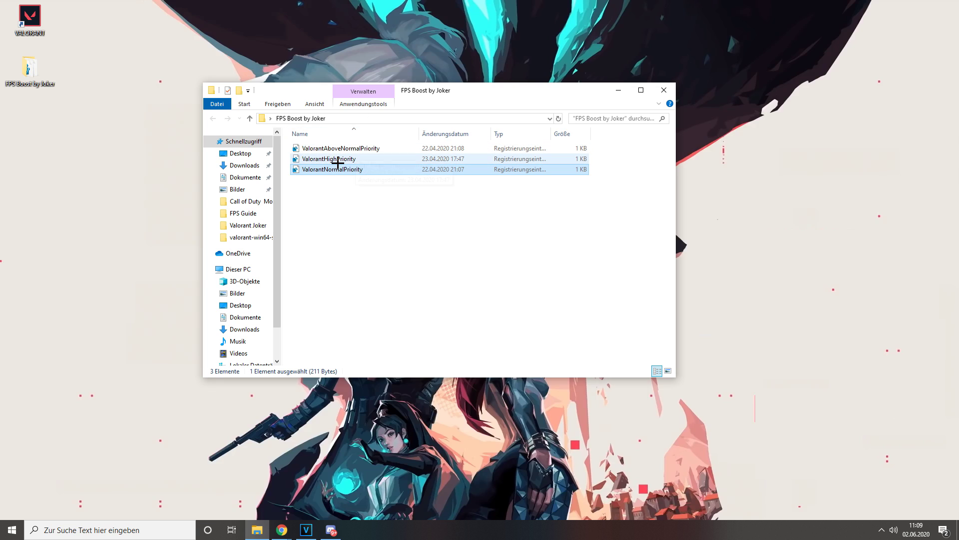
{"action": "left_click", "coordinate": [432, 233]}
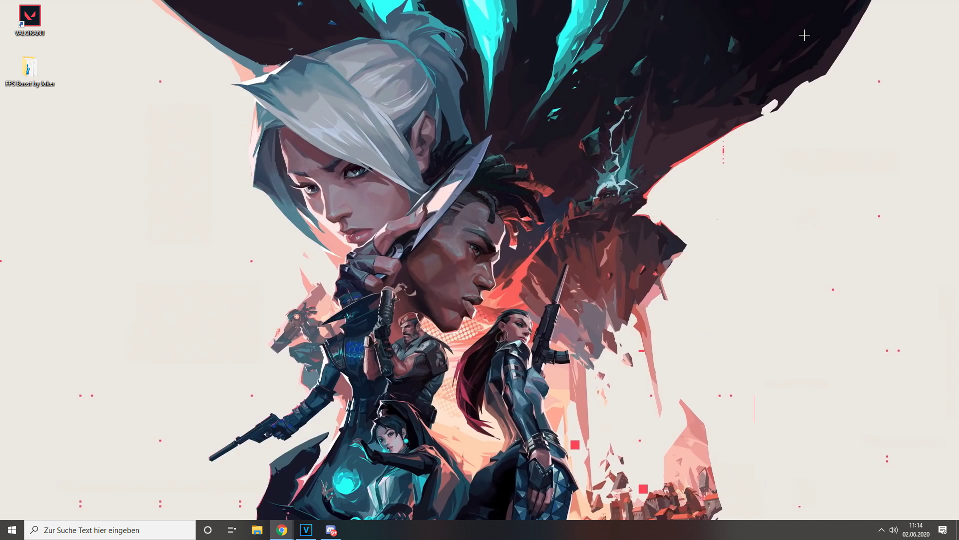
Search 'system' to reach Control Panel's System page and open Erweiterte Systemeinstellungen, centred on screen.
{"action": "key", "text": "super"}
{"action": "type", "text": "system"}
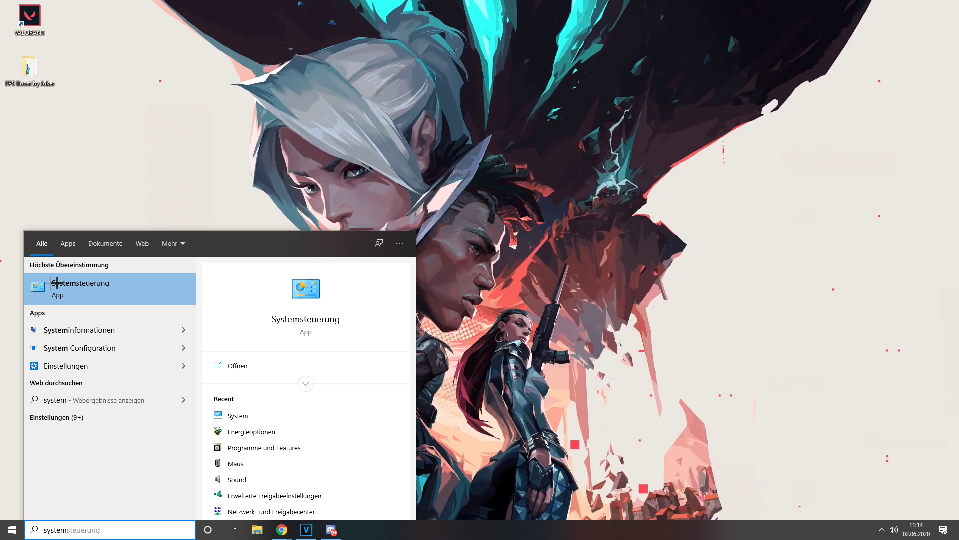
{"action": "left_click", "coordinate": [60, 289]}
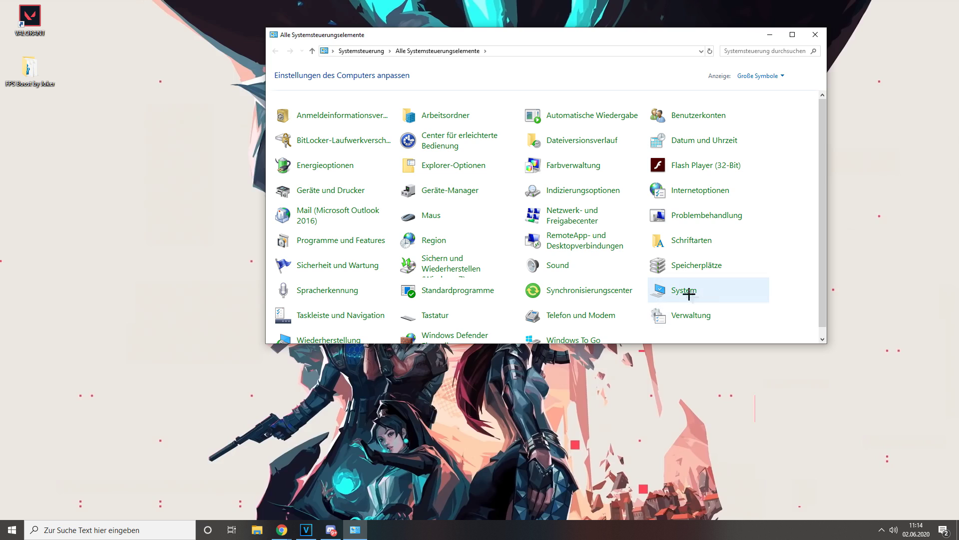
{"action": "left_click", "coordinate": [684, 290]}
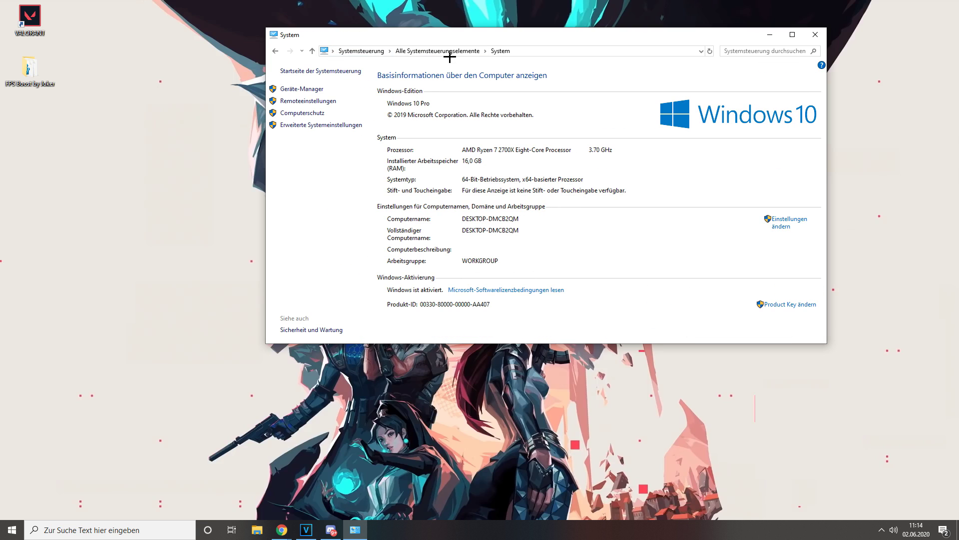
{"action": "left_click", "coordinate": [325, 126]}
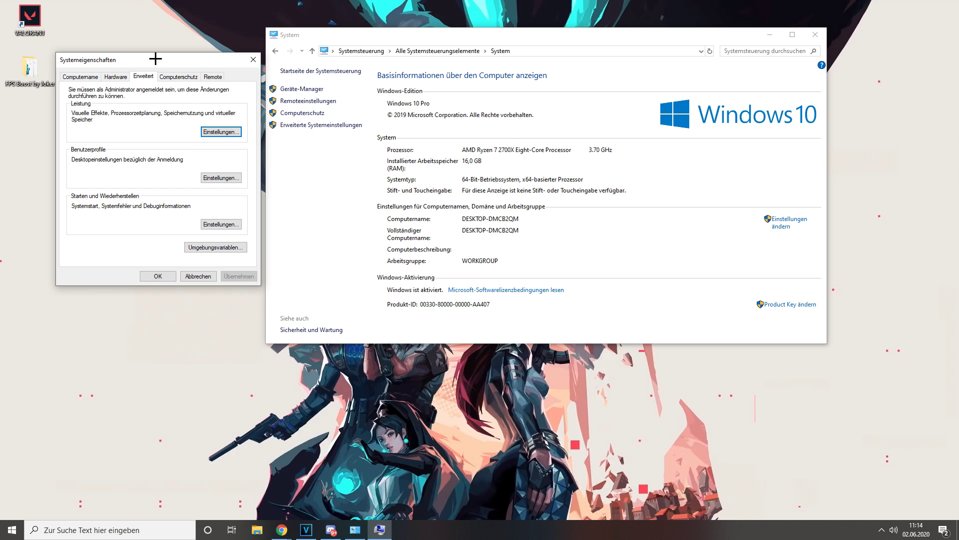
{"action": "left_click_drag", "start_coordinate": [156, 59], "coordinate": [436, 95]}
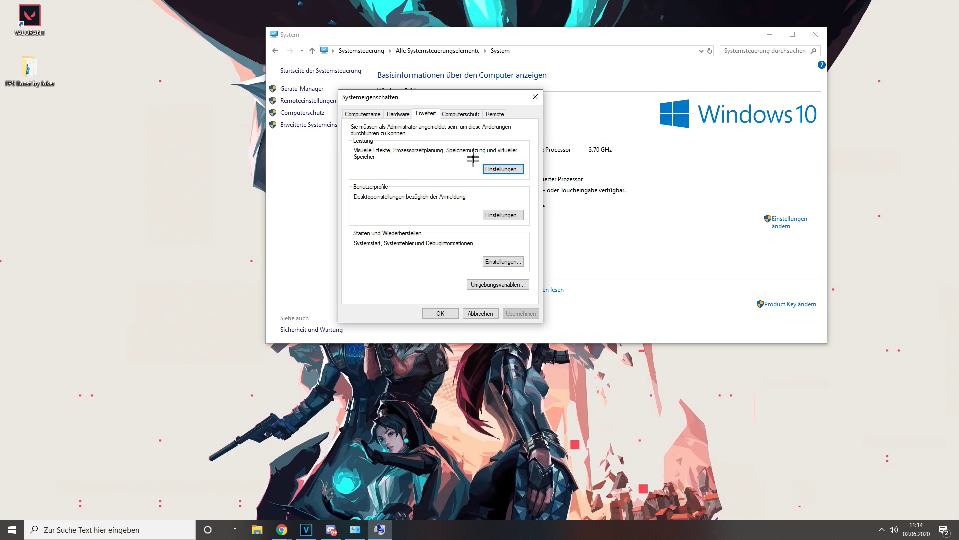
Set Performance Options visual effects to 'Für optimale Leistung anpassen' and apply it.
{"action": "left_click", "coordinate": [505, 169]}
{"action": "left_click", "coordinate": [504, 169]}
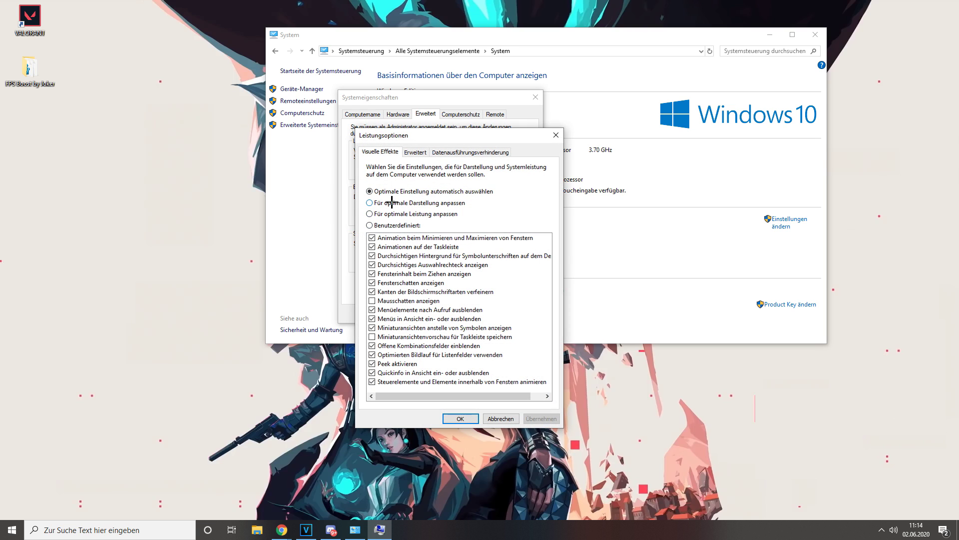
{"action": "left_click", "coordinate": [370, 213]}
{"action": "left_click", "coordinate": [533, 419]}
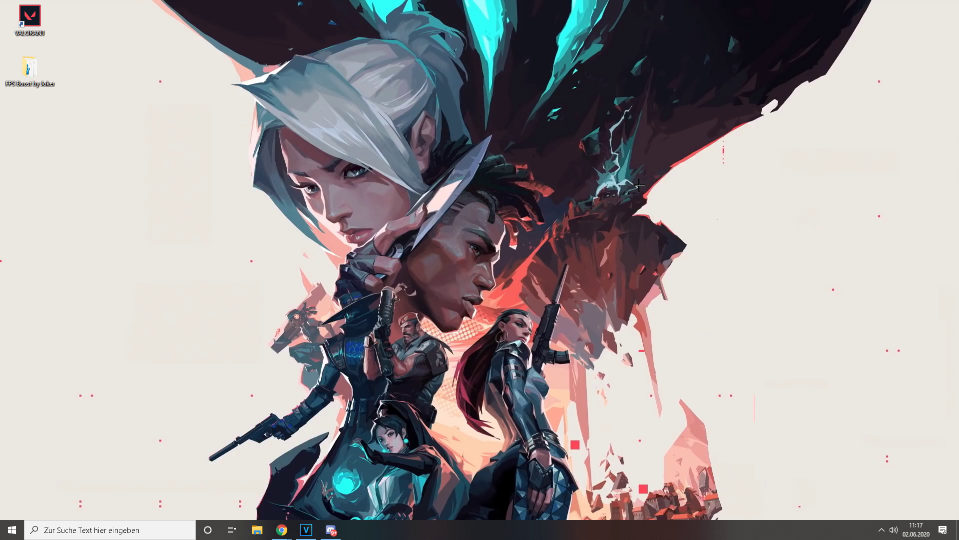
Search 'maus' and open Mouse Properties on its Zeigeroptionen page, with pointer acceleration unchecked.
{"action": "key", "text": "super"}
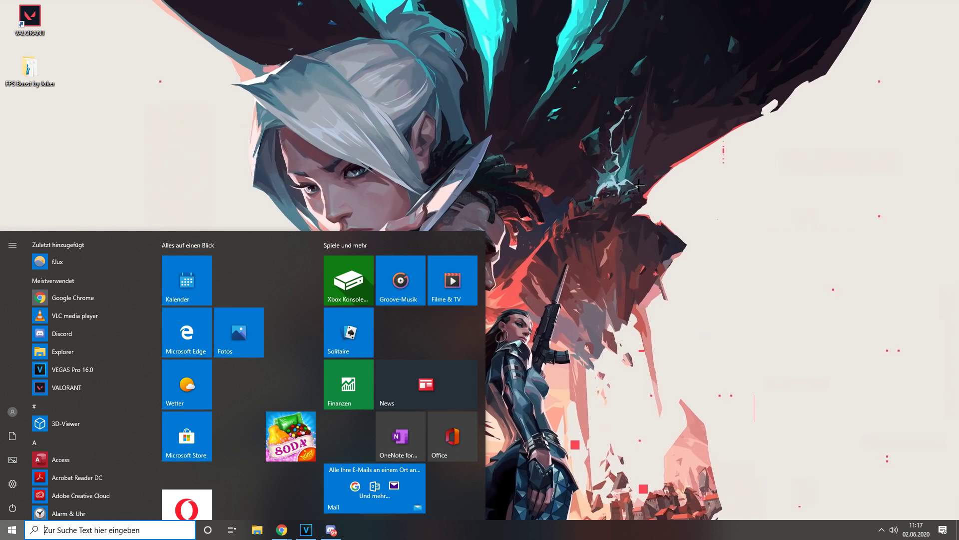
{"action": "type", "text": "maus"}
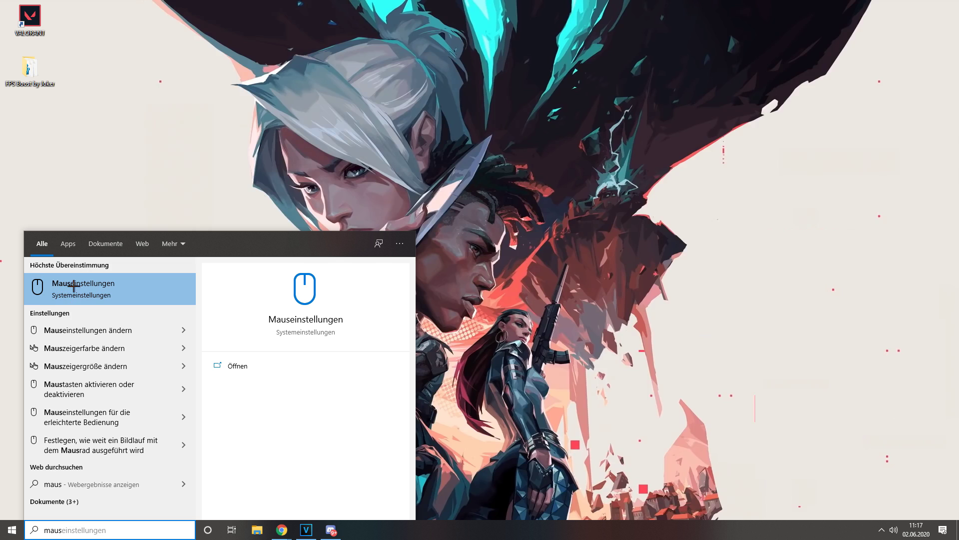
{"action": "left_click", "coordinate": [78, 290]}
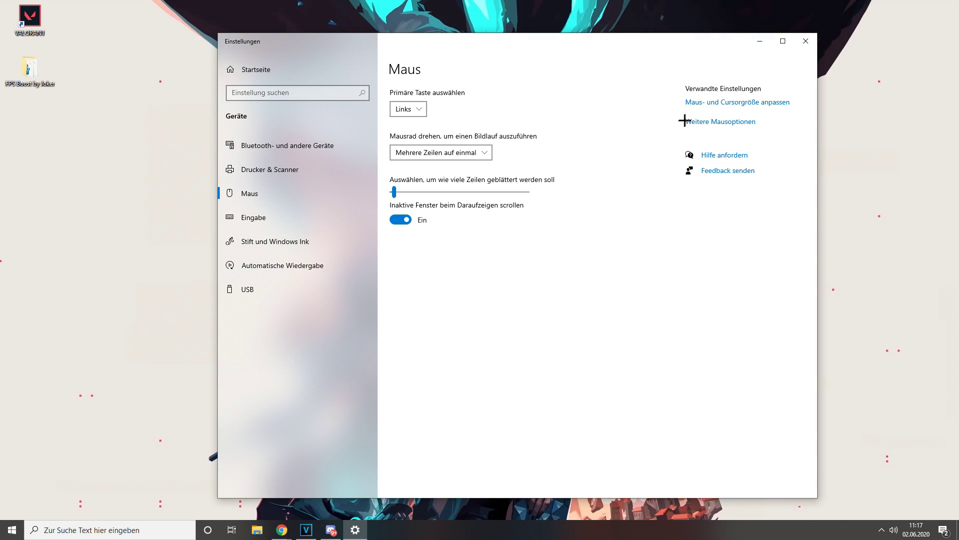
{"action": "left_click", "coordinate": [731, 123]}
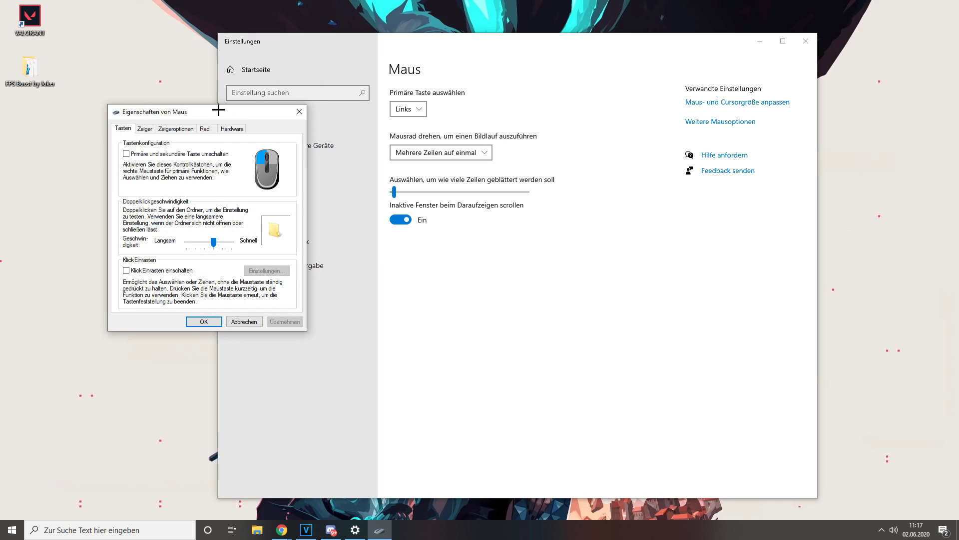
{"action": "left_click_drag", "start_coordinate": [218, 109], "coordinate": [505, 105]}
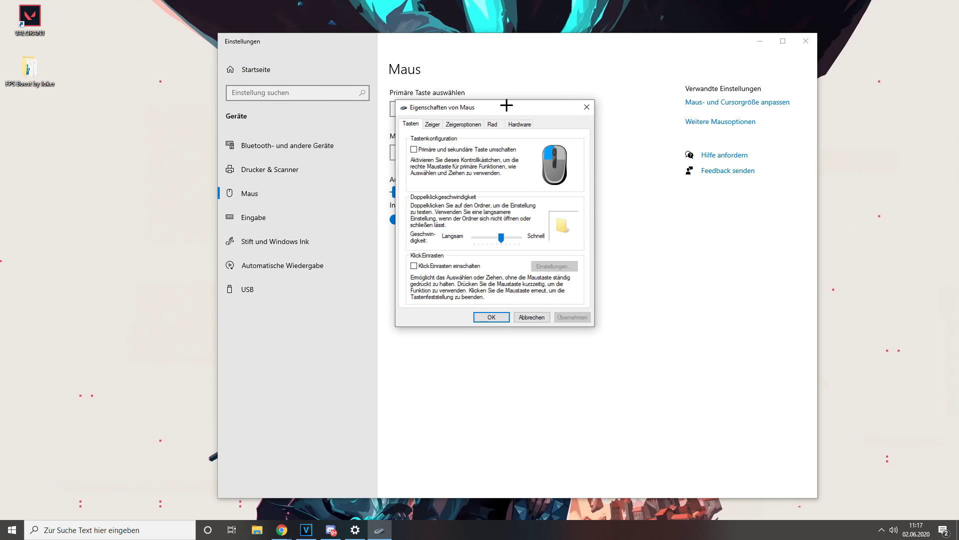
{"action": "left_click", "coordinate": [469, 127]}
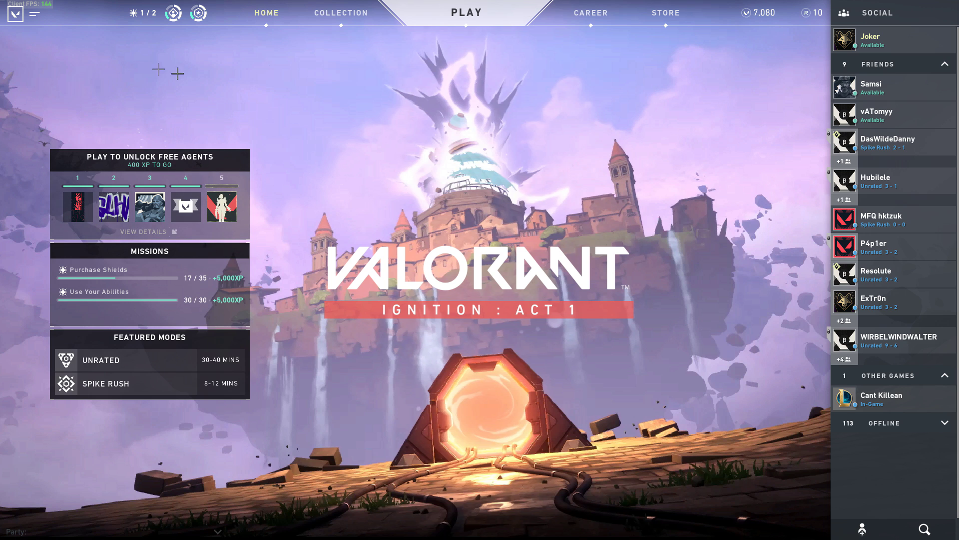
Open VALORANT's Video settings and view the resolution list, currently 1,920 x 1,080 16:9 (240Hz).
{"action": "left_click", "coordinate": [34, 15]}
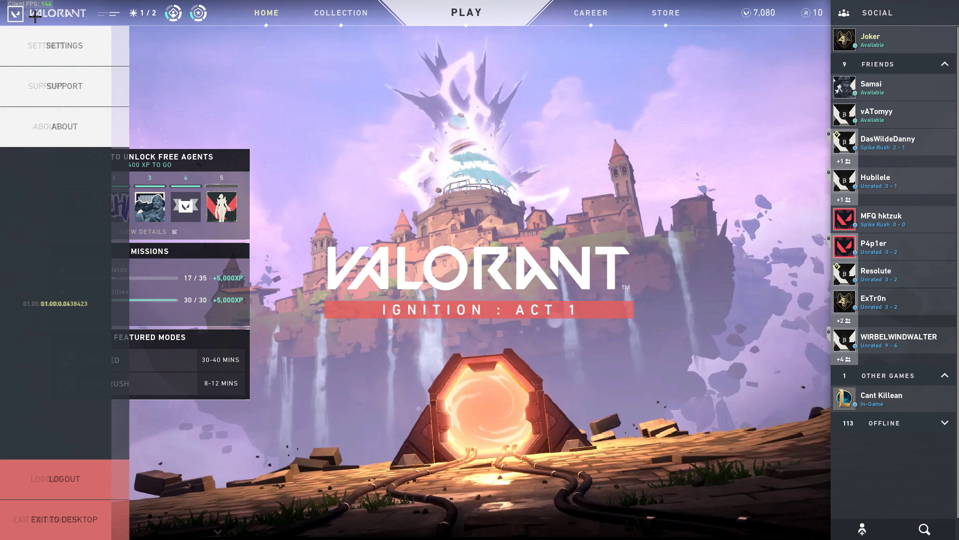
{"action": "left_click", "coordinate": [76, 51]}
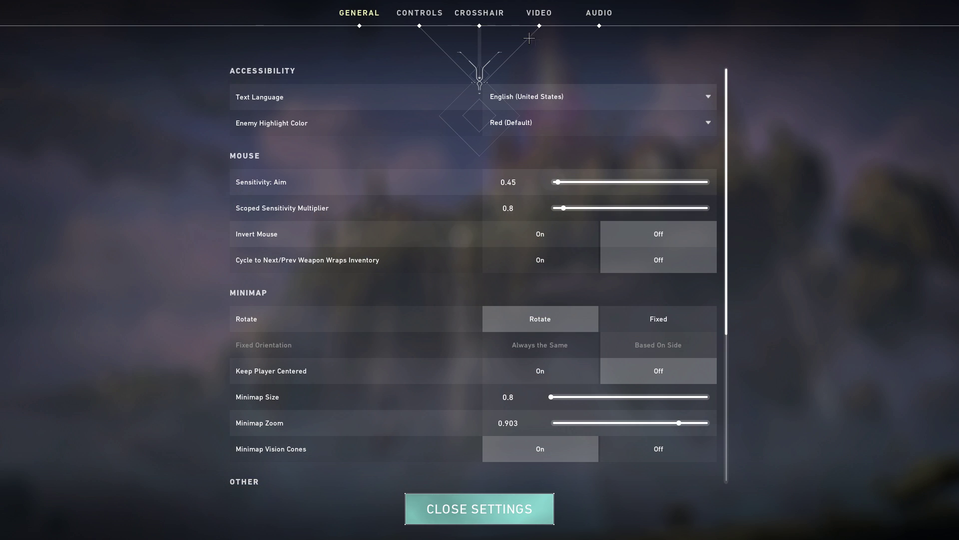
{"action": "left_click", "coordinate": [547, 13]}
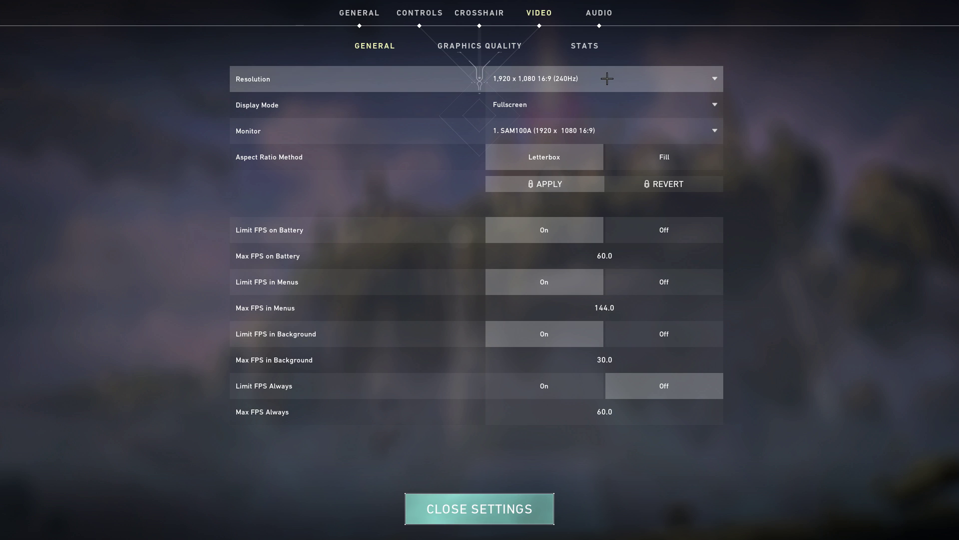
{"action": "left_click", "coordinate": [695, 79]}
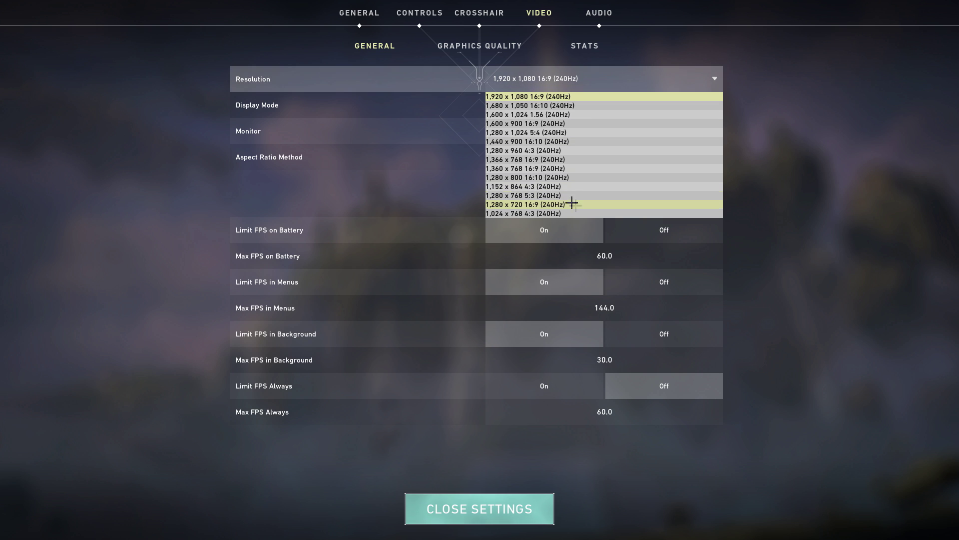
Keep the resolution at 1,920 x 1,080 and set Limit FPS on Battery to Off.
{"action": "left_click", "coordinate": [818, 117]}
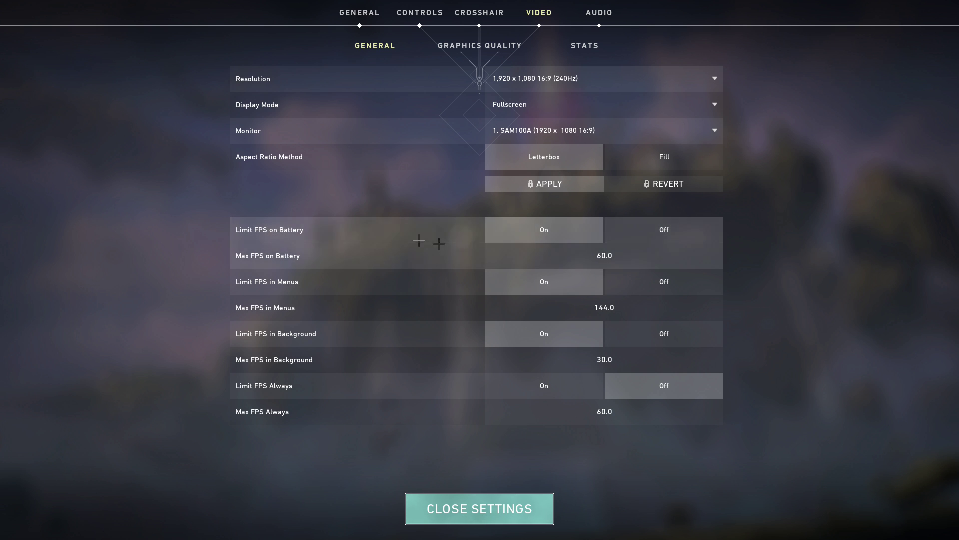
{"action": "left_click", "coordinate": [666, 229]}
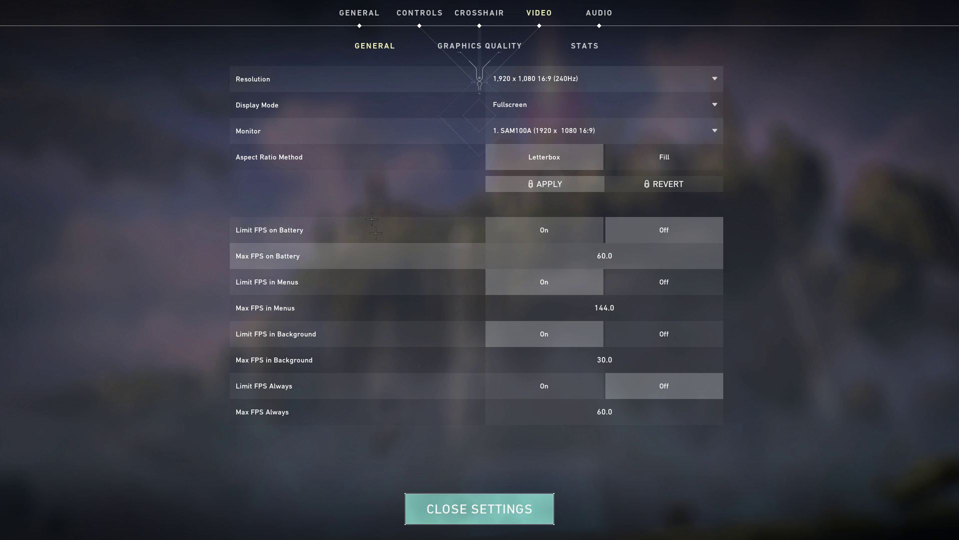
{"action": "left_click", "coordinate": [535, 229]}
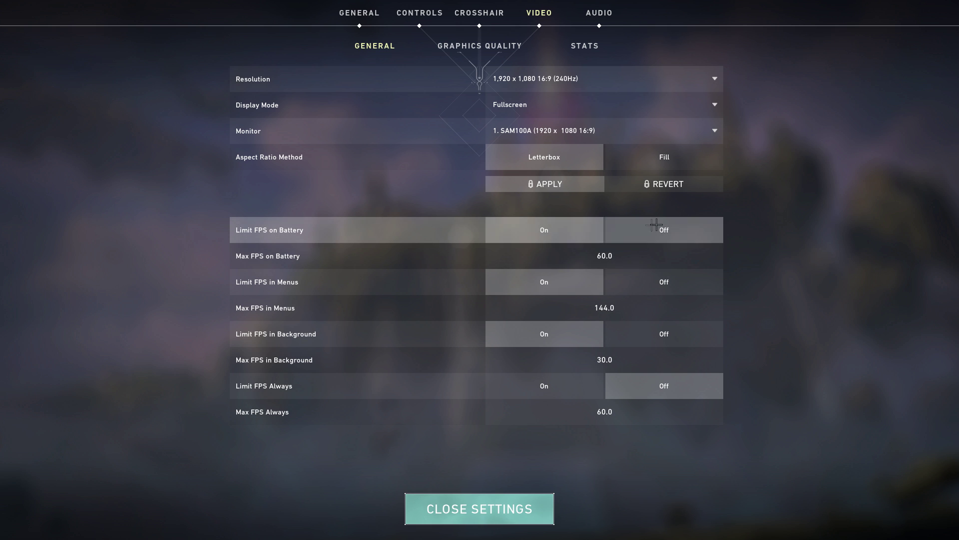
{"action": "left_click", "coordinate": [656, 225]}
{"action": "left_click", "coordinate": [575, 226]}
{"action": "left_click", "coordinate": [653, 232]}
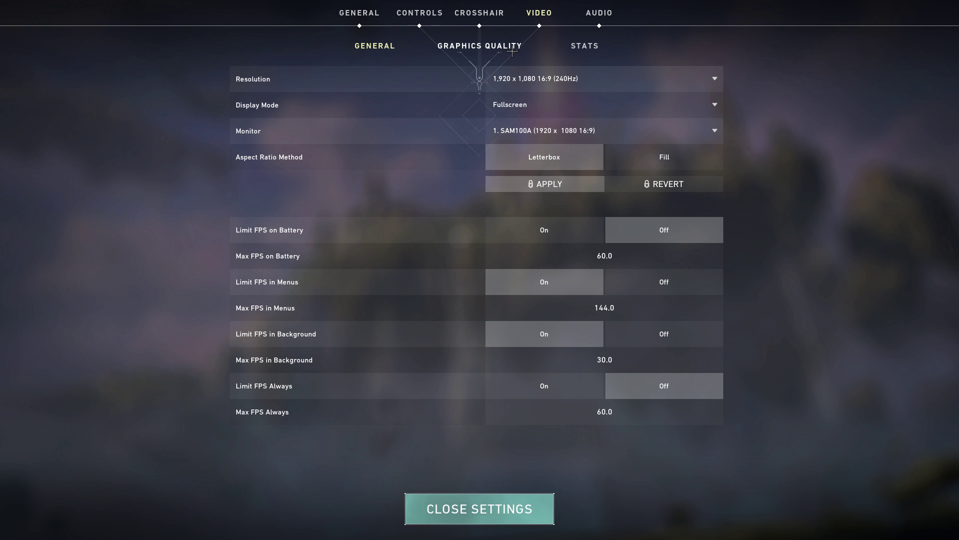
In Graphics Quality keep Anisotropic Filtering at 1x, turn First Person Shadows On, then view Stats.
{"action": "left_click", "coordinate": [493, 45]}
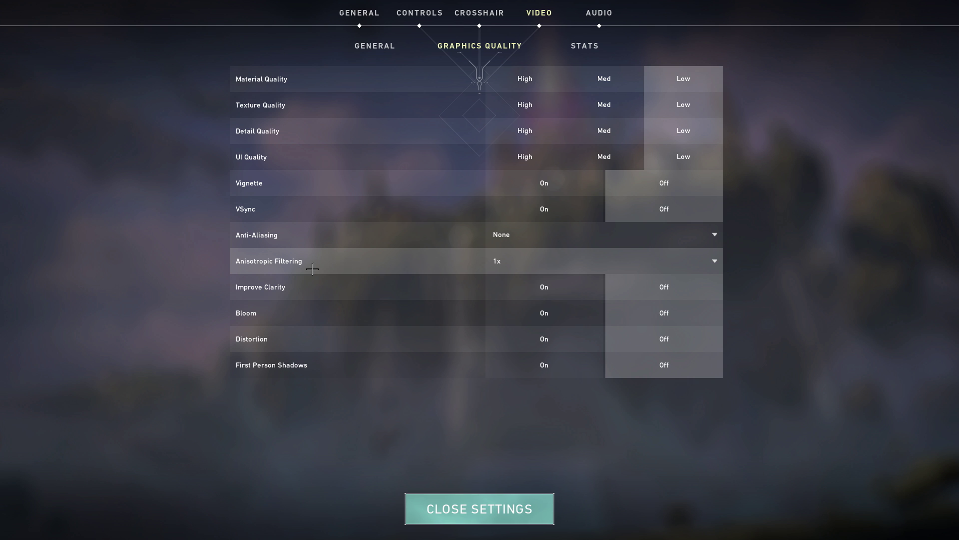
{"action": "left_click", "coordinate": [520, 260]}
{"action": "left_click", "coordinate": [521, 260]}
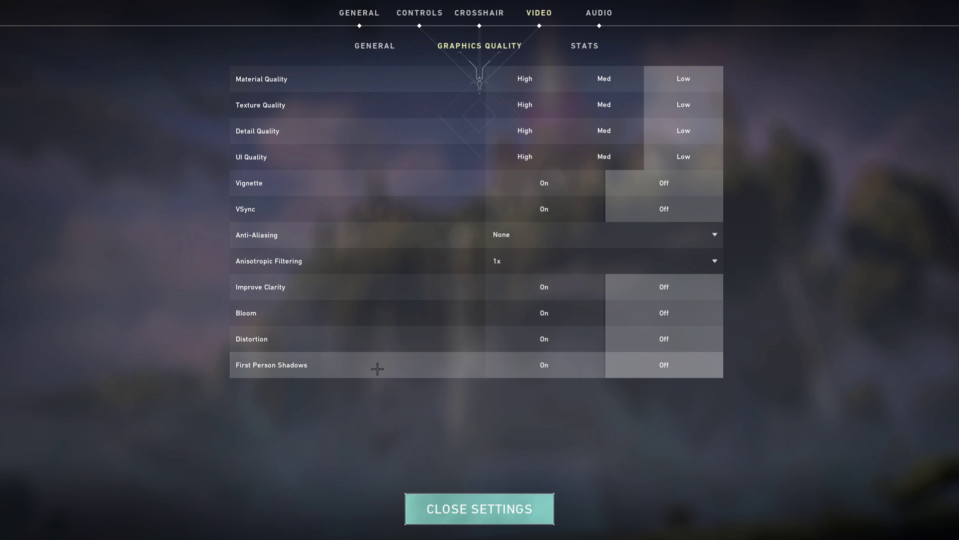
{"action": "left_click", "coordinate": [558, 370]}
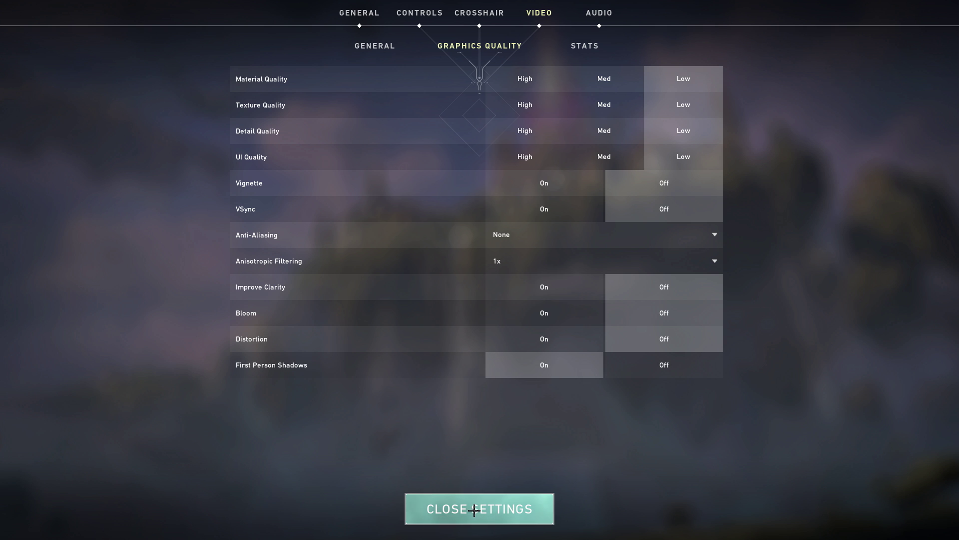
{"action": "left_click", "coordinate": [584, 47]}
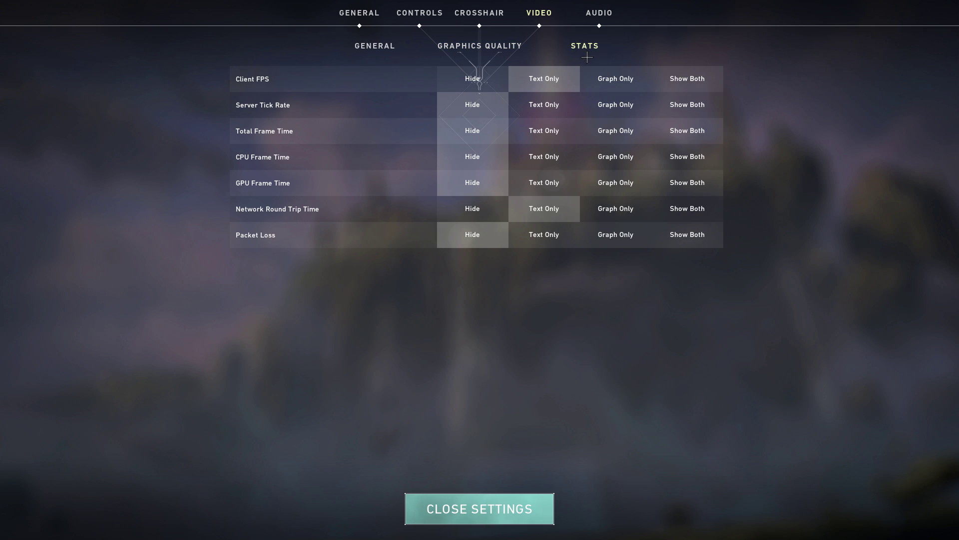